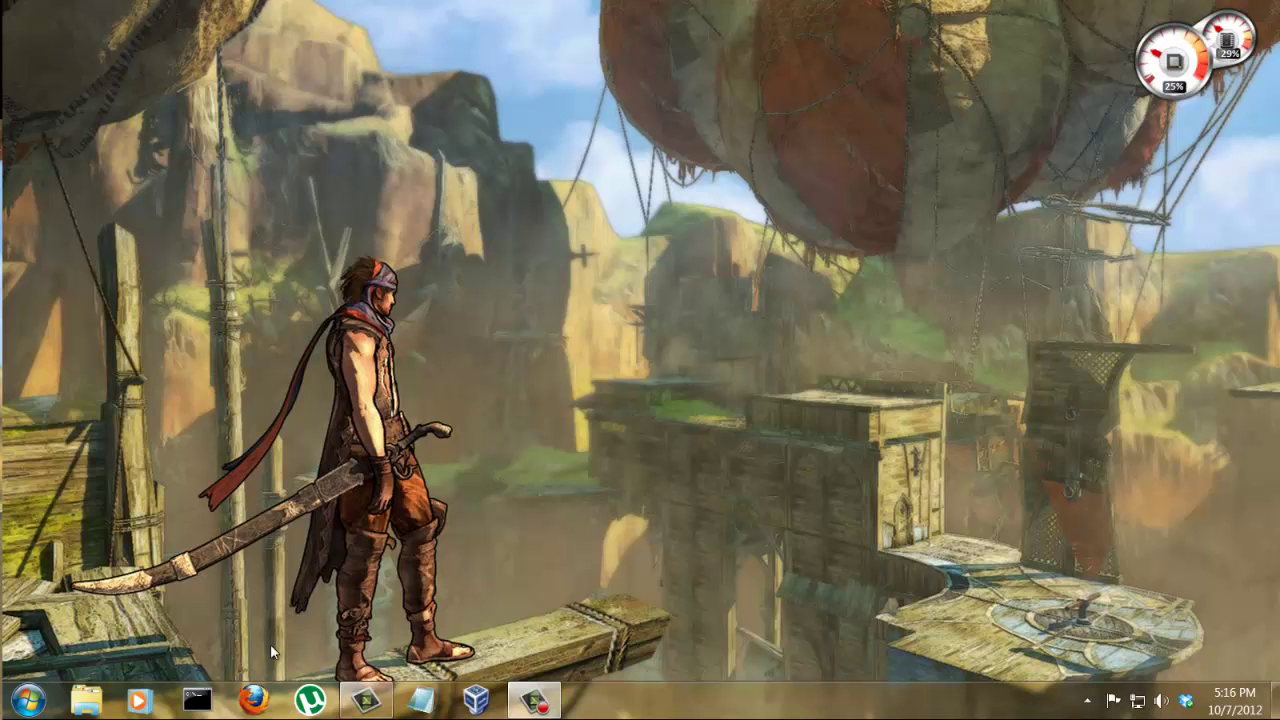
# Check web access by loading google.com in Mozilla Firefox, and close the browser.
pyautogui.click(255, 700)
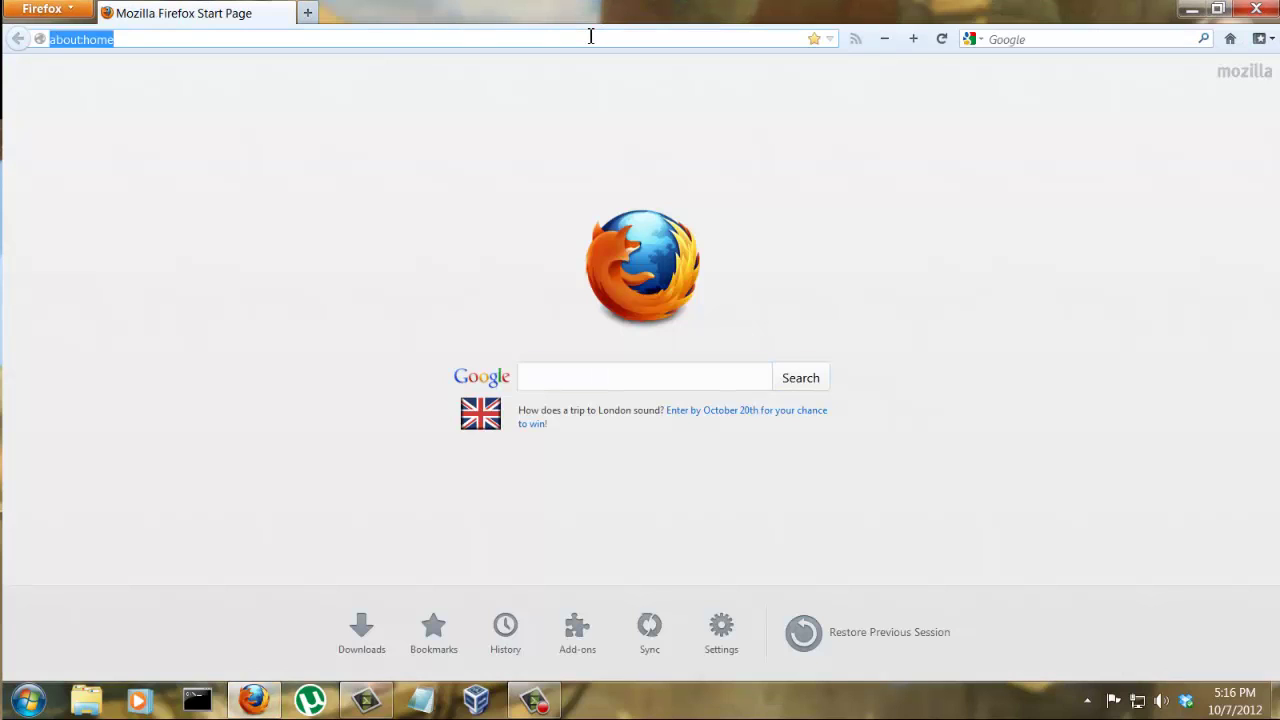
pyautogui.write('google')
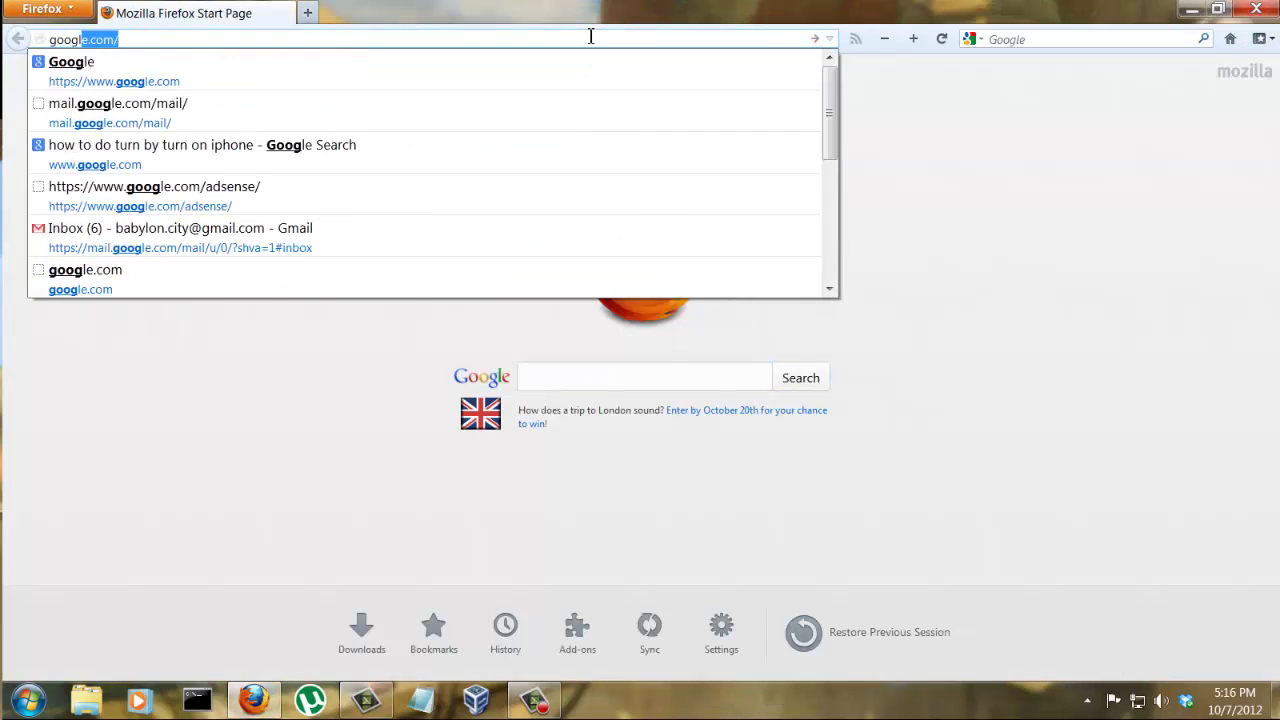
pyautogui.write('.c')
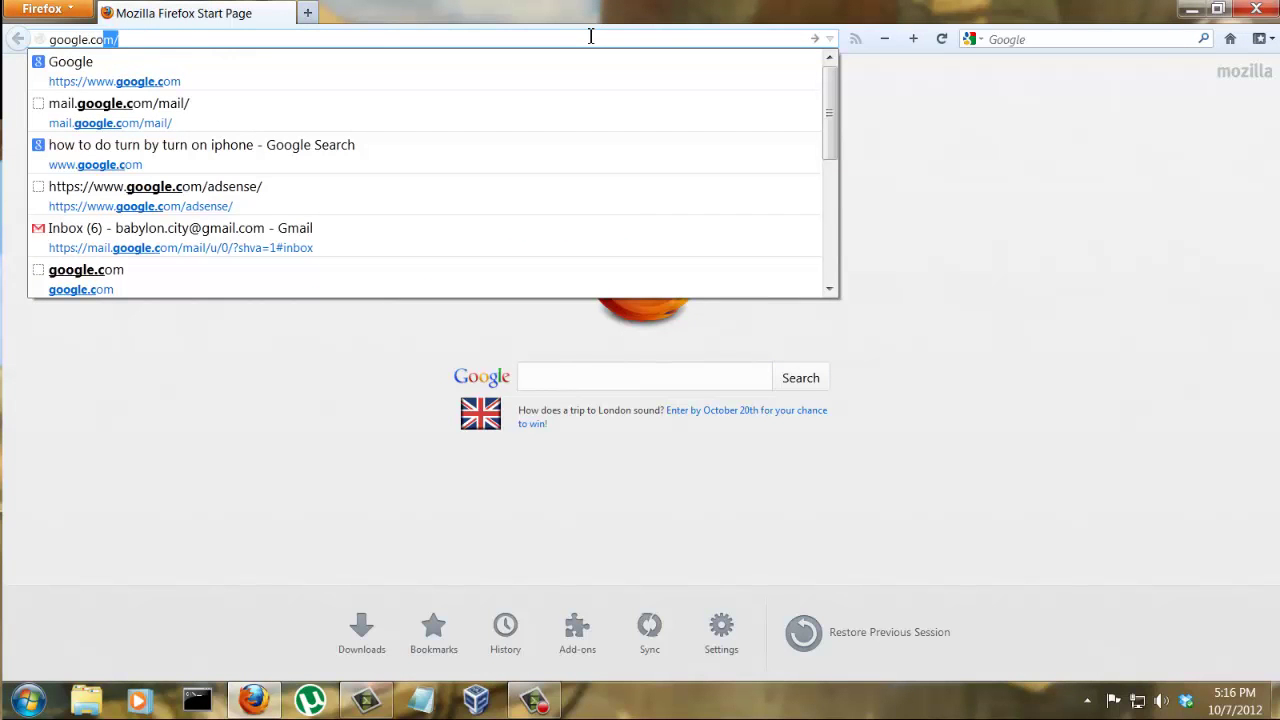
pyautogui.press('Return')
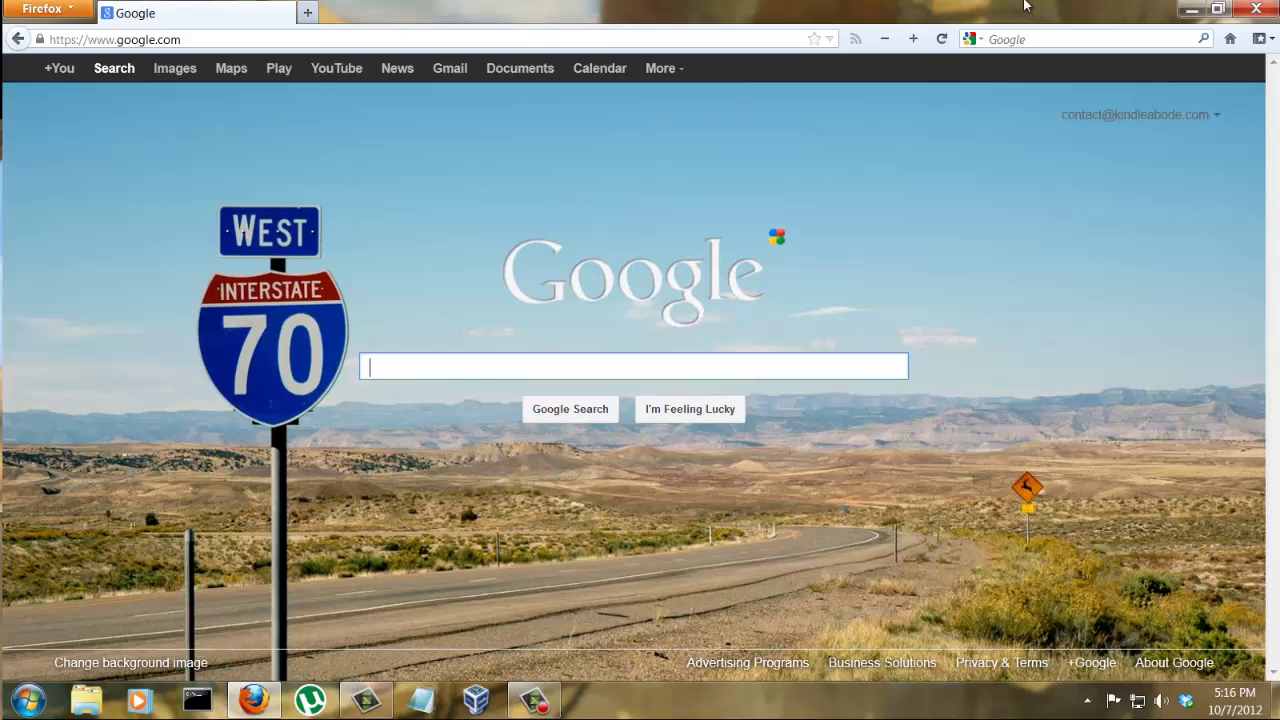
pyautogui.click(1265, 9)
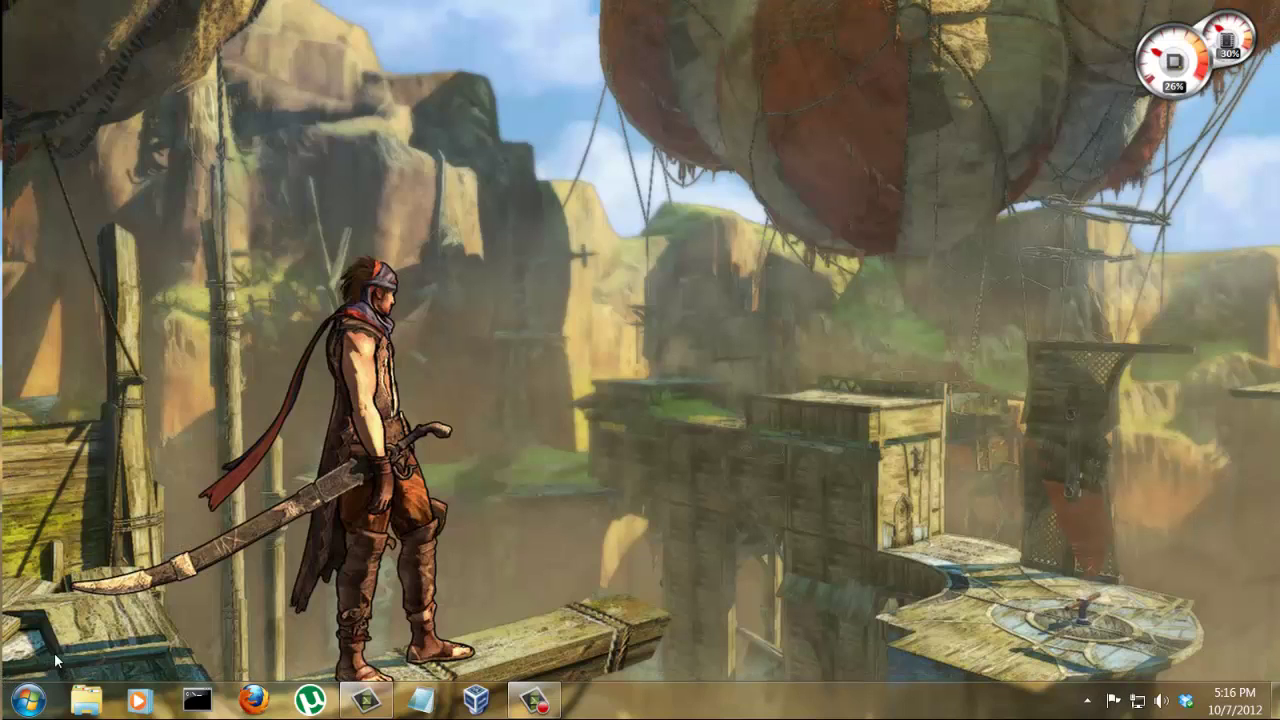
# Open the Windows Firewall settings from the Control Panel.
pyautogui.click(30, 701)
pyautogui.click(370, 366)
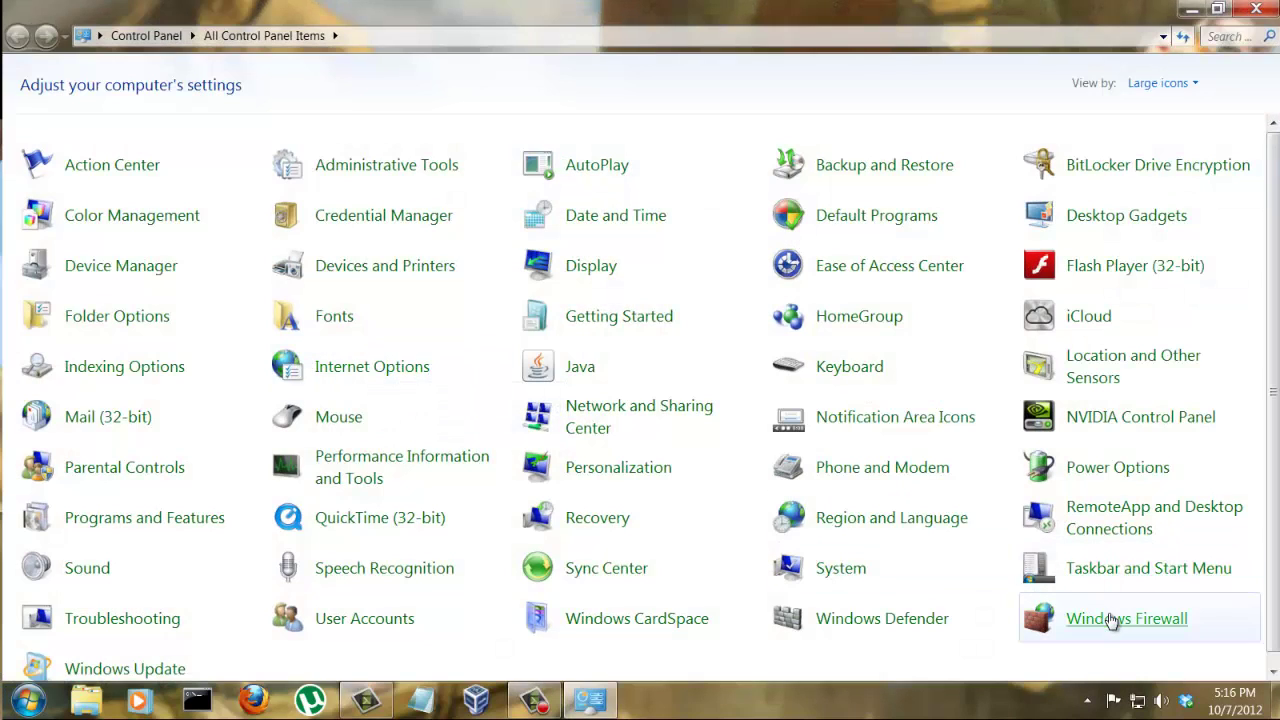
pyautogui.click(1112, 620)
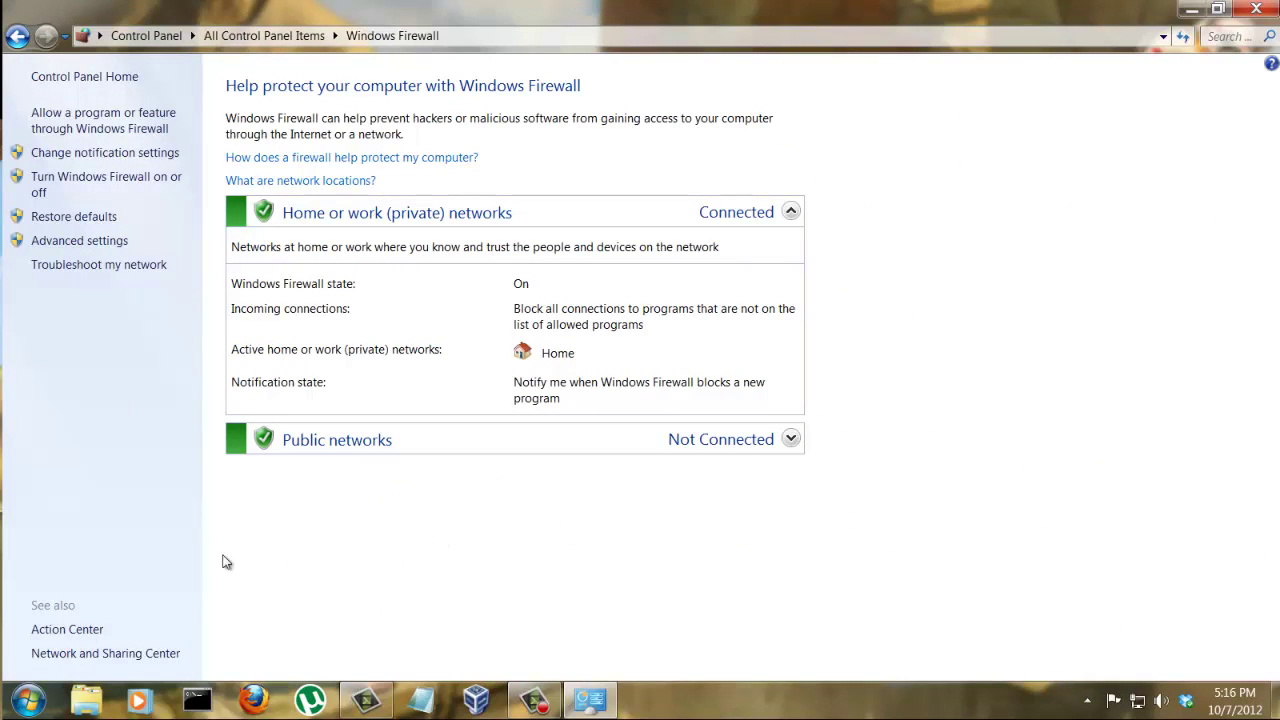
pyautogui.click(28, 700)
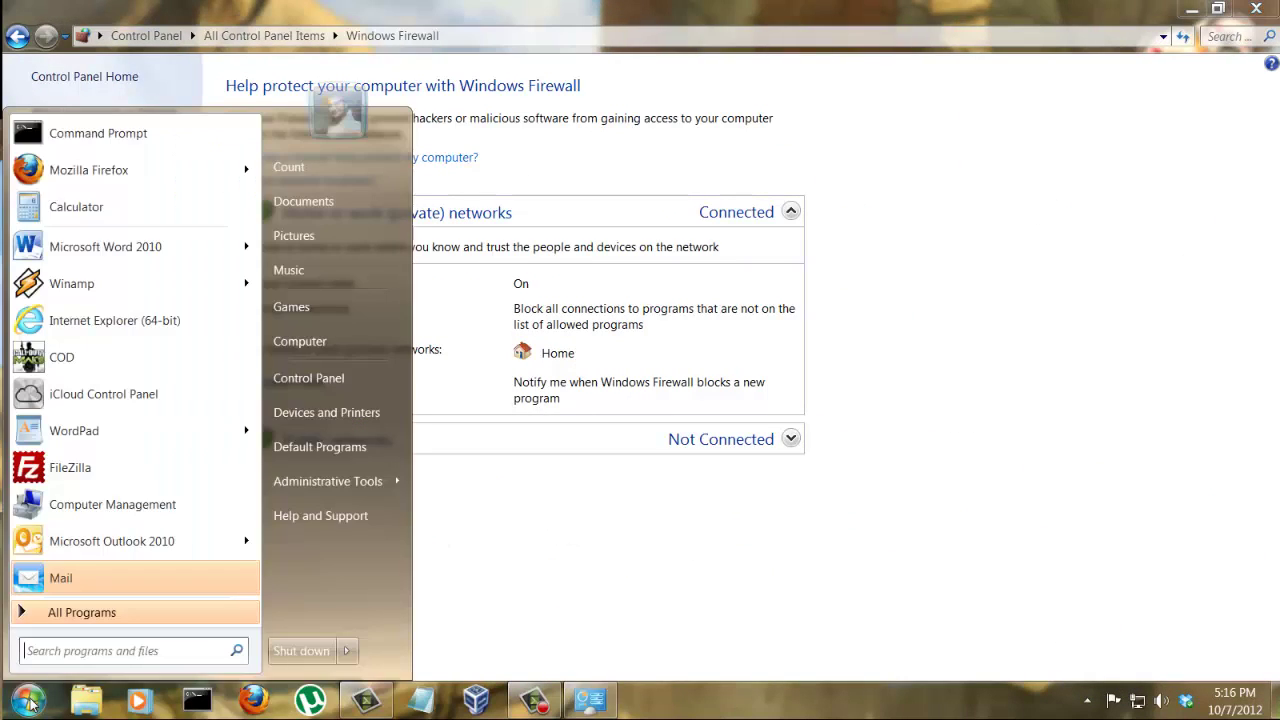
pyautogui.click(72, 655)
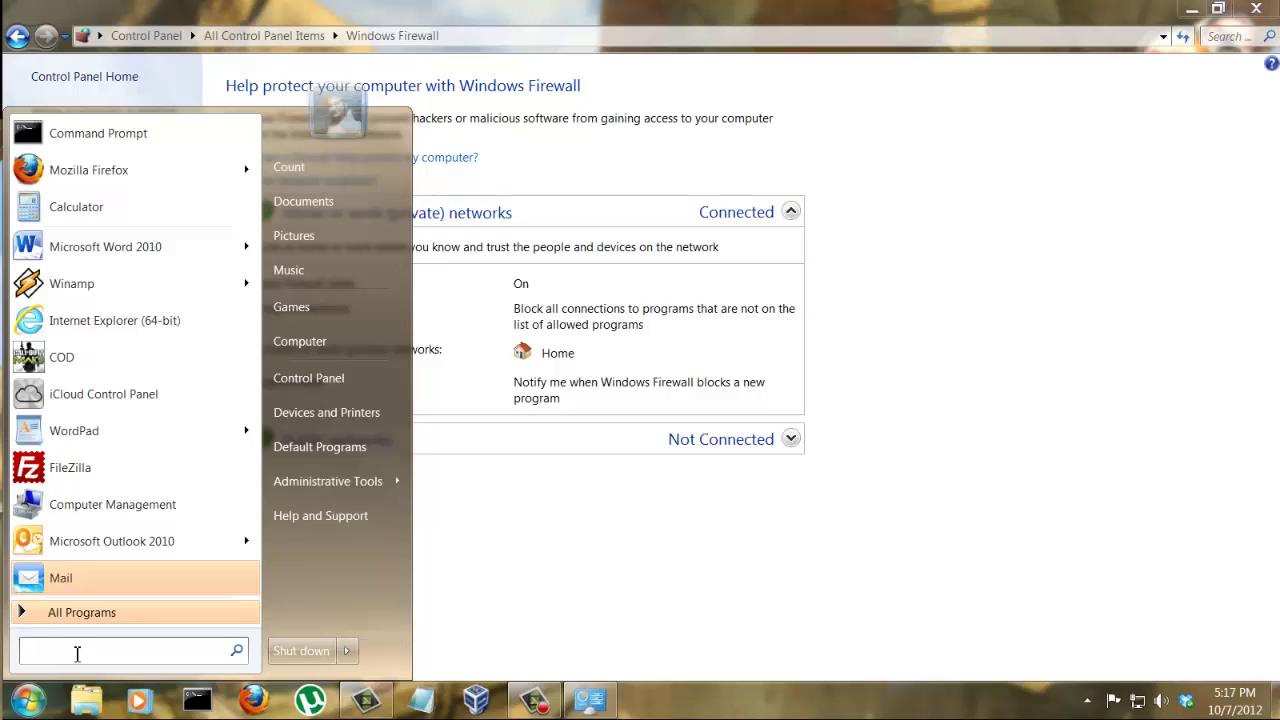
pyautogui.click(598, 617)
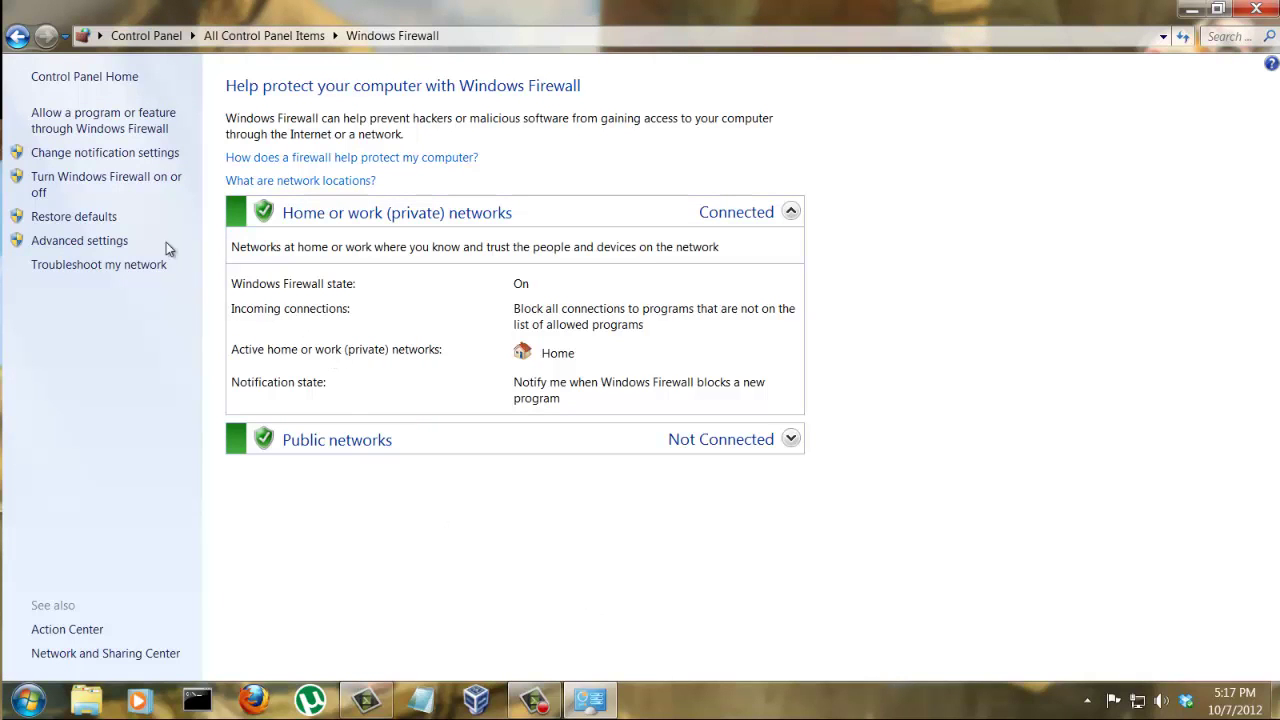
# Open the firewall's advanced settings in a maximized window and display the outbound rules.
pyautogui.click(90, 245)
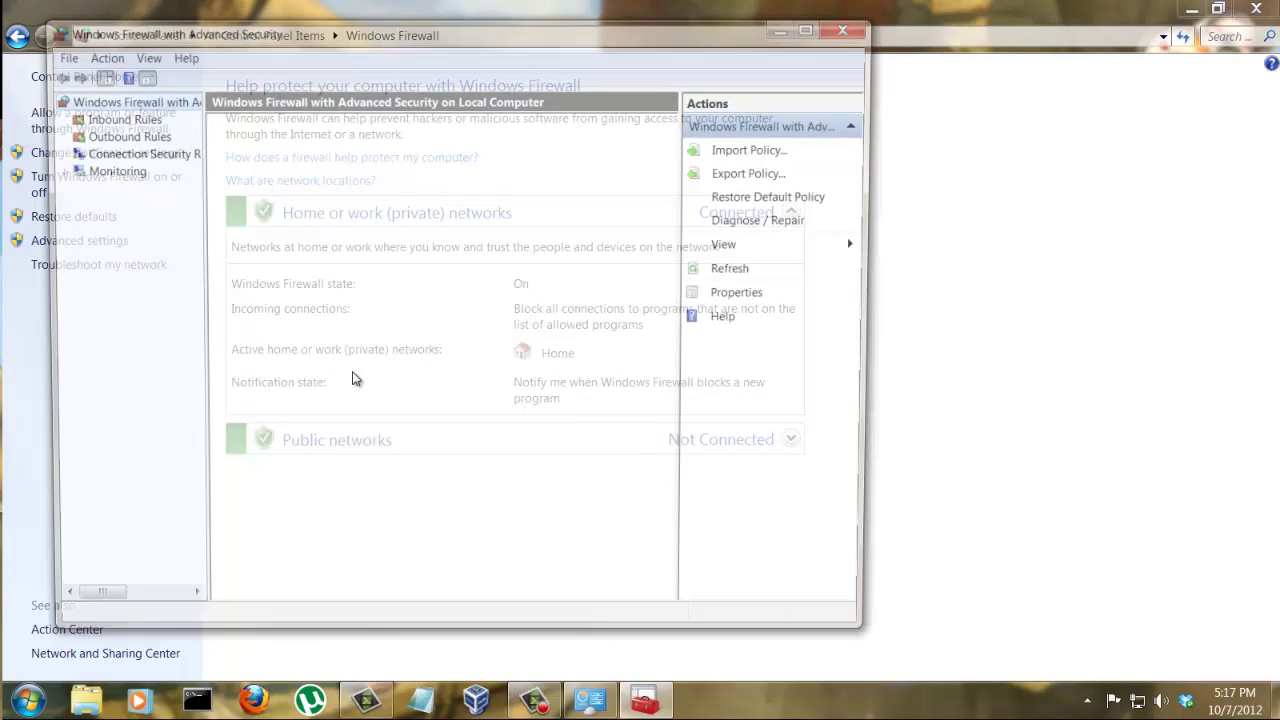
pyautogui.doubleClick(588, 27)
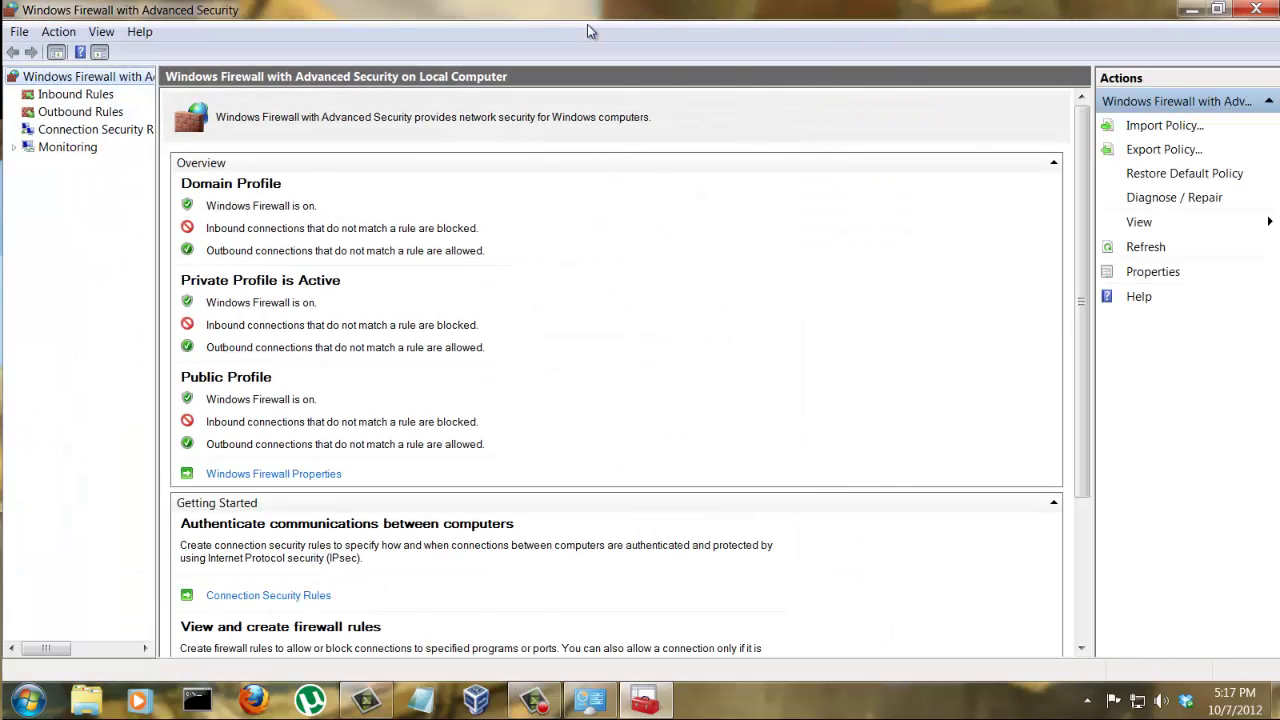
pyautogui.click(123, 114)
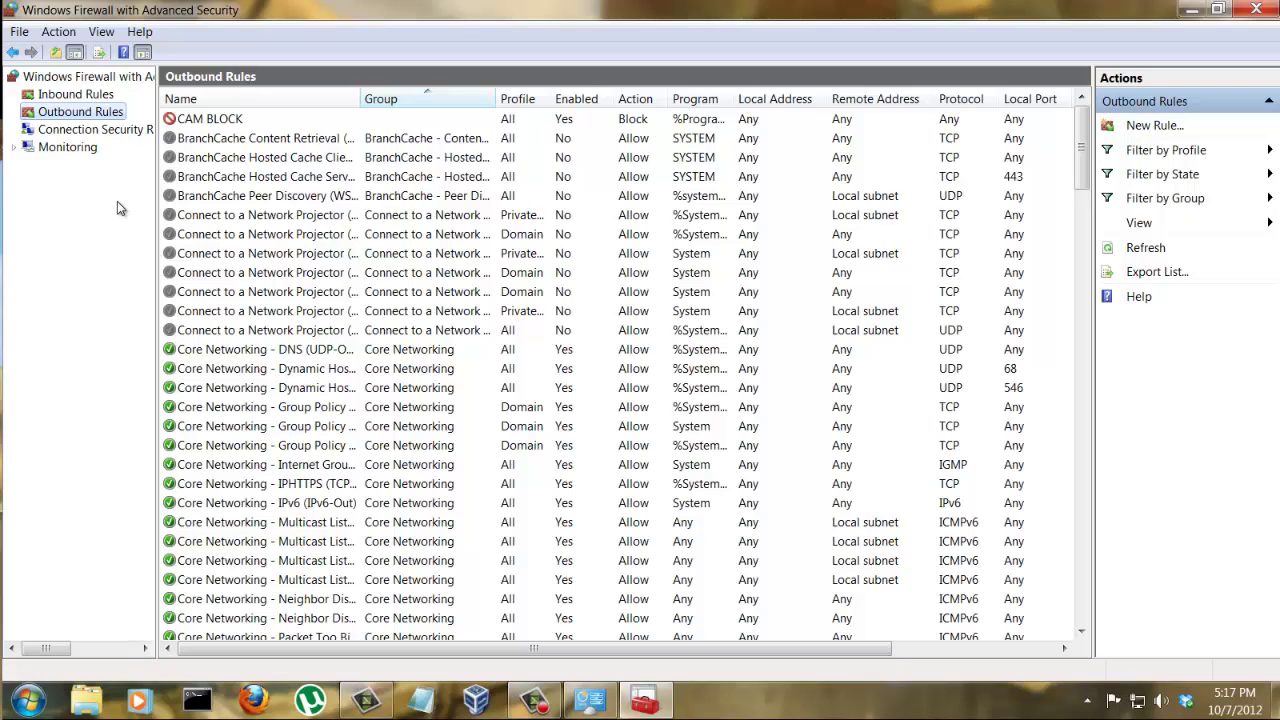
# Start a new outbound rule of the Program type.
pyautogui.click(1152, 126)
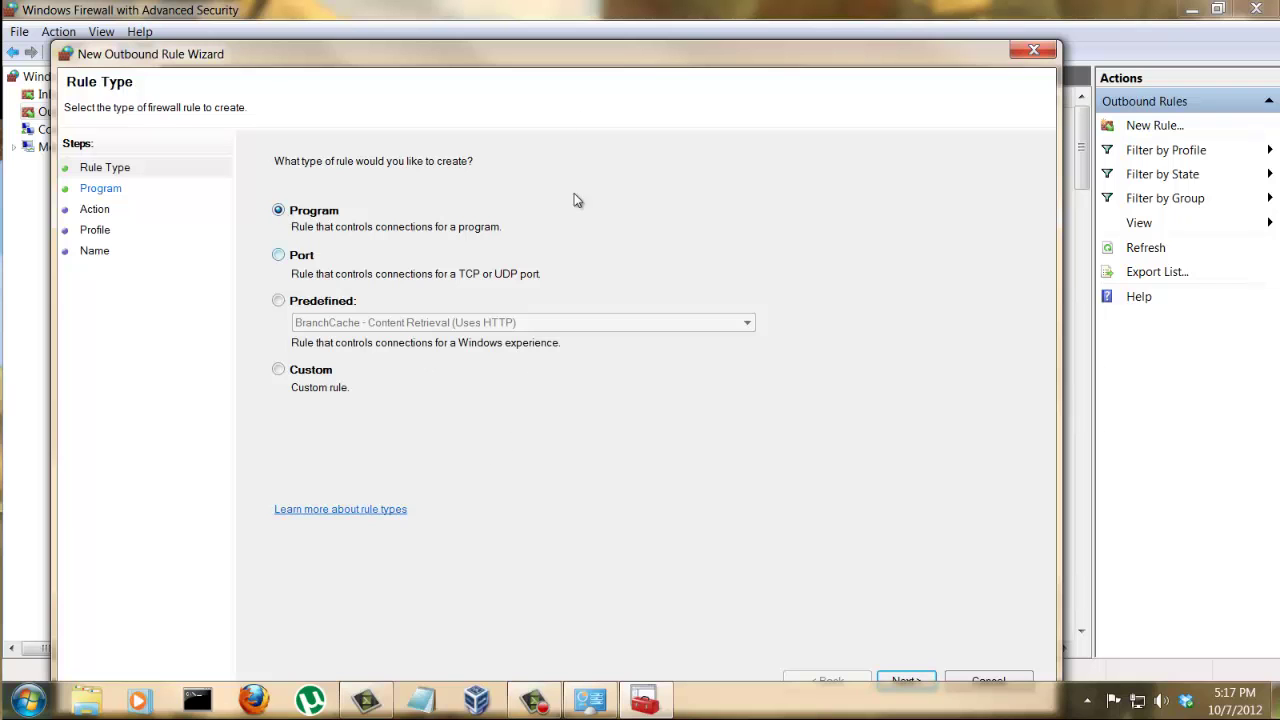
pyautogui.moveTo(589, 62); pyautogui.dragTo(594, 38)
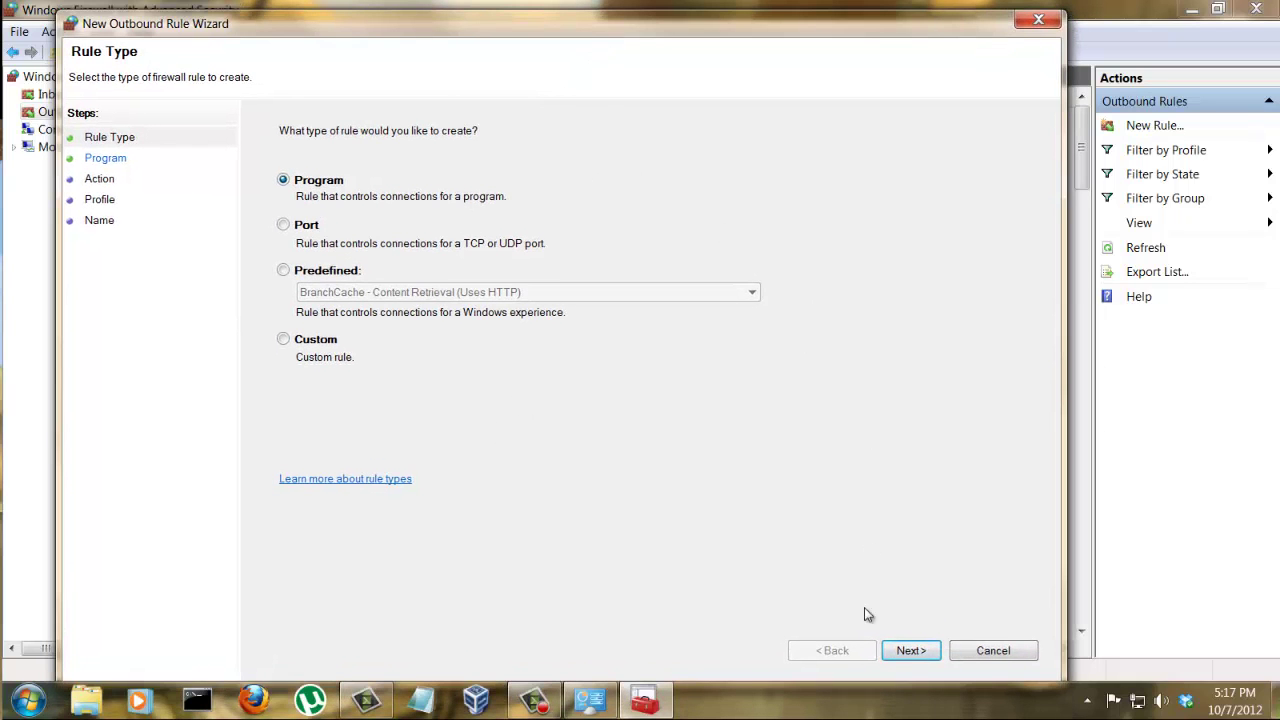
pyautogui.click(909, 651)
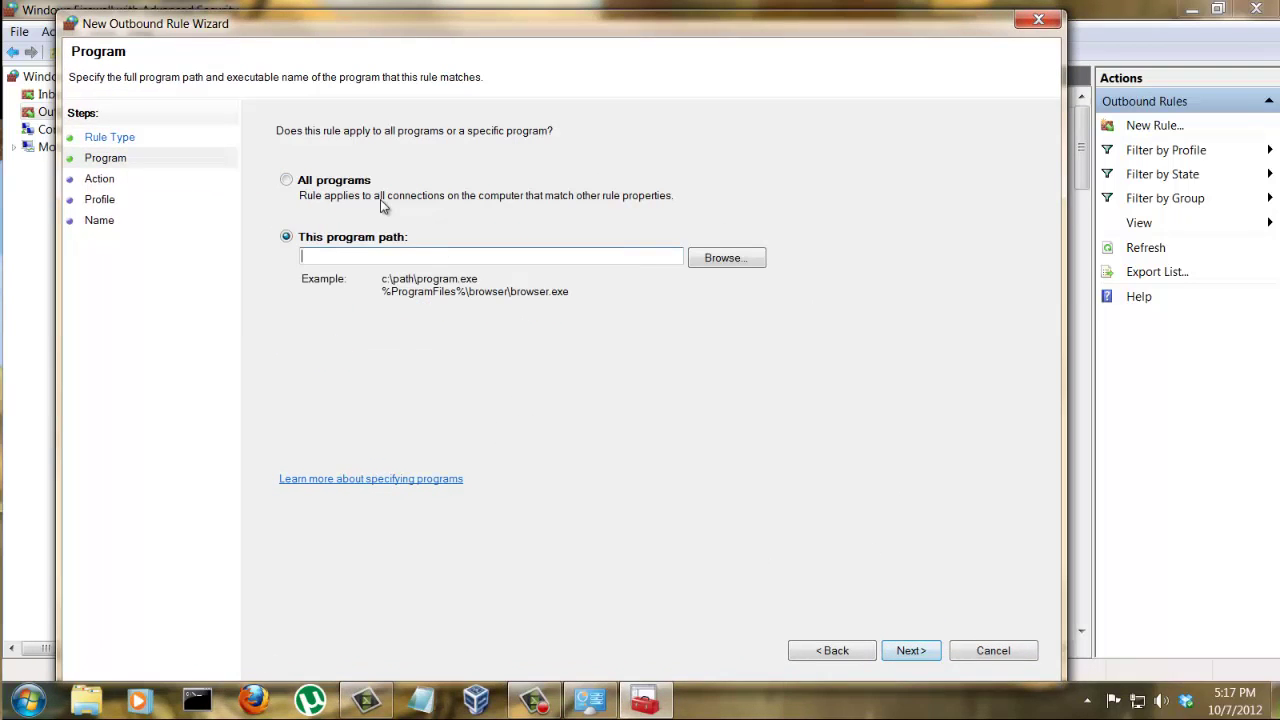
# Apply the rule to a specific program path, choosing firefox.exe from the Mozilla Firefox folder in Program Files (x86) on drive C.
pyautogui.click(289, 182)
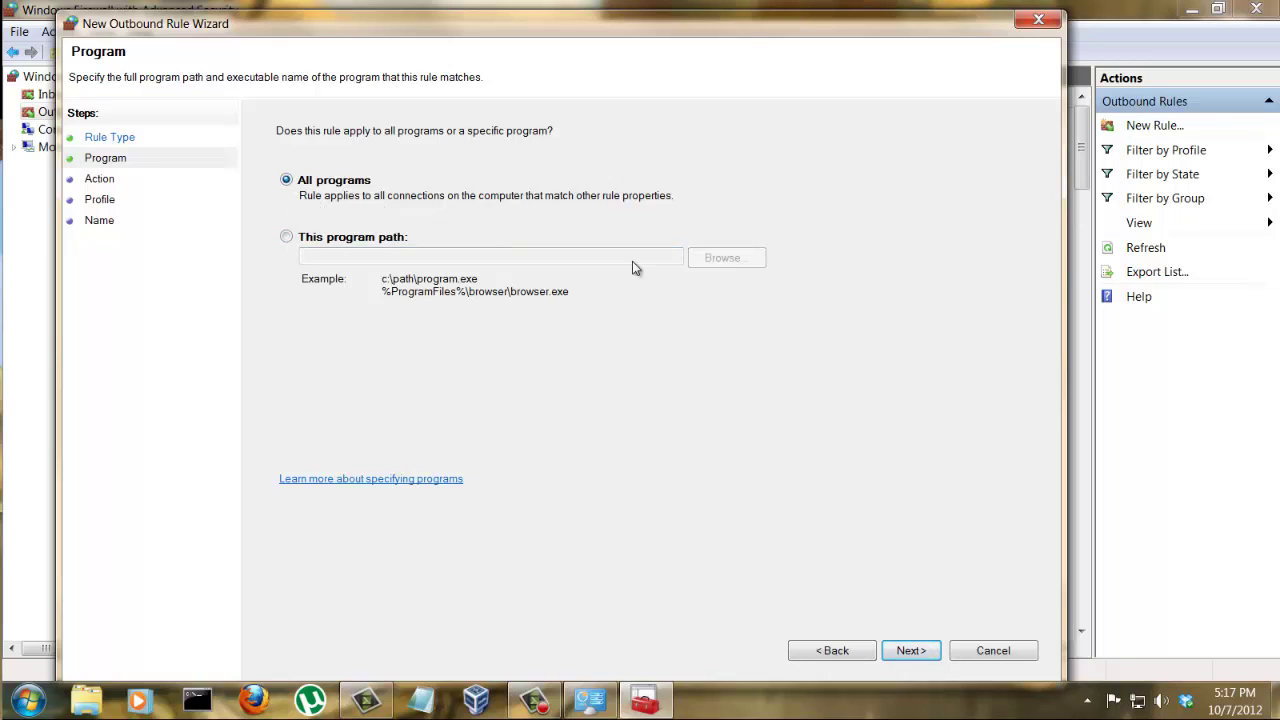
pyautogui.click(287, 237)
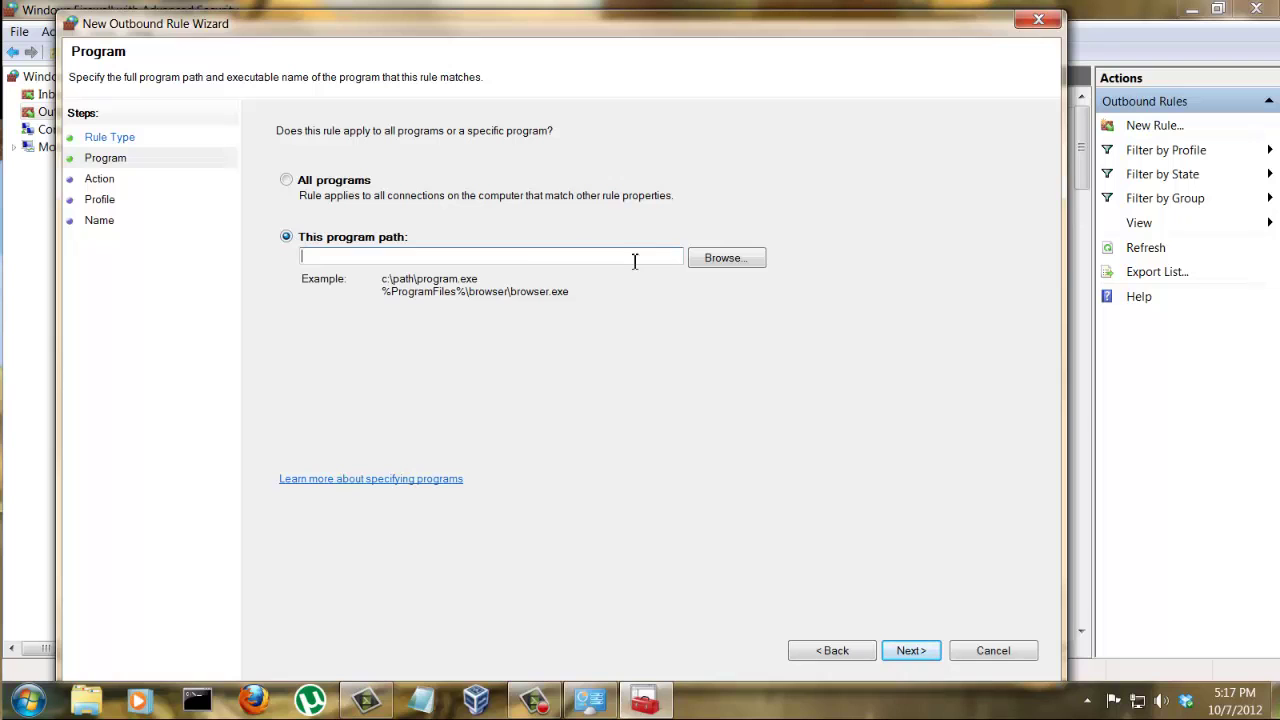
pyautogui.click(741, 265)
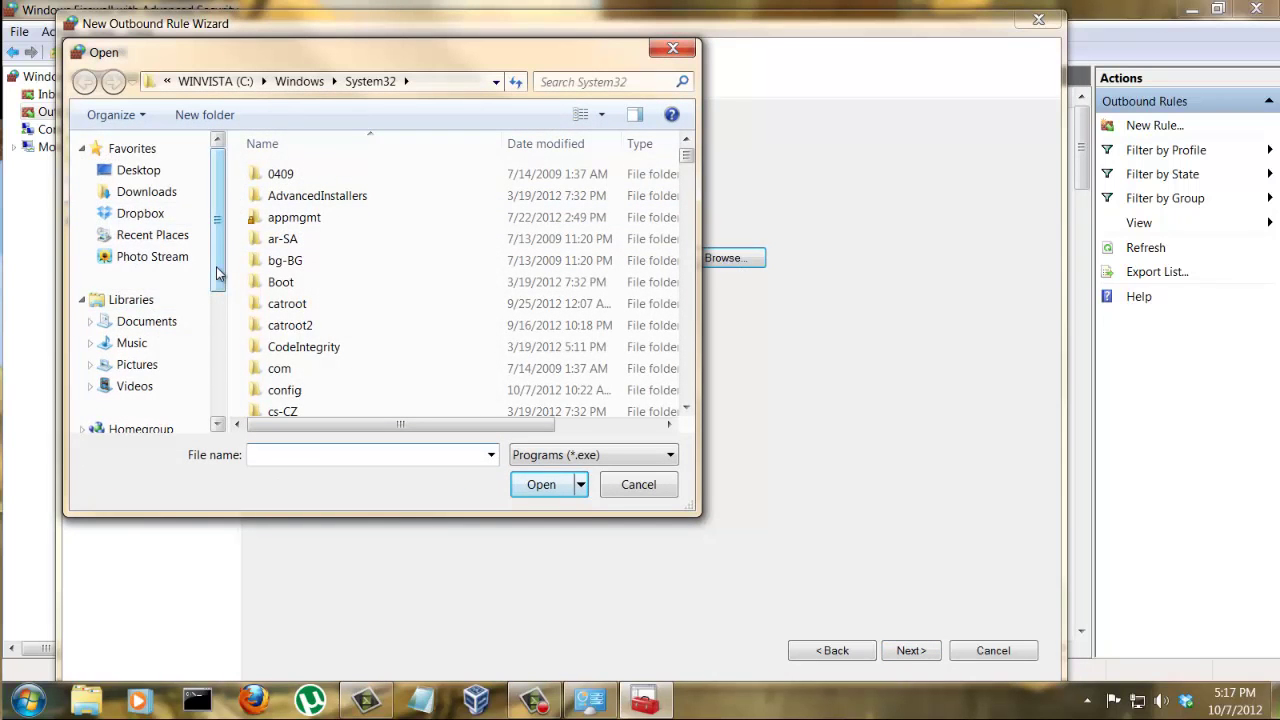
pyautogui.scroll(-1, 217, 318)
pyautogui.scroll(-3, 217, 318)
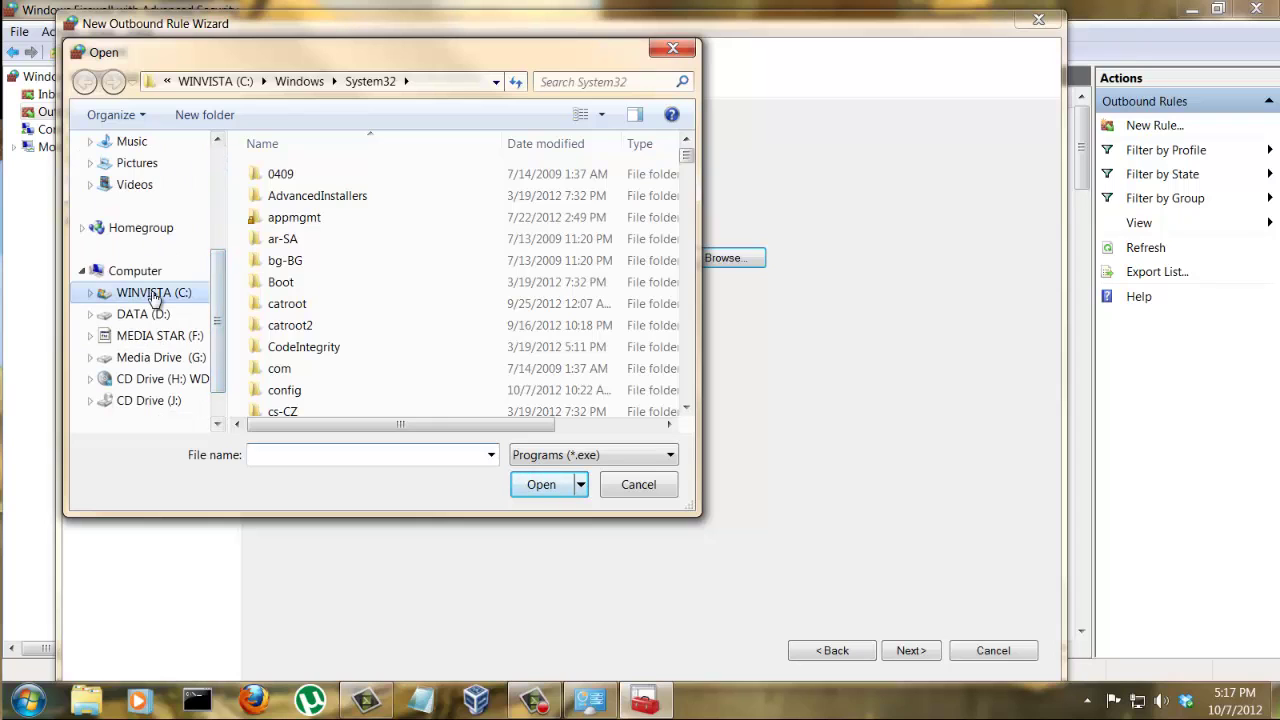
pyautogui.click(155, 292)
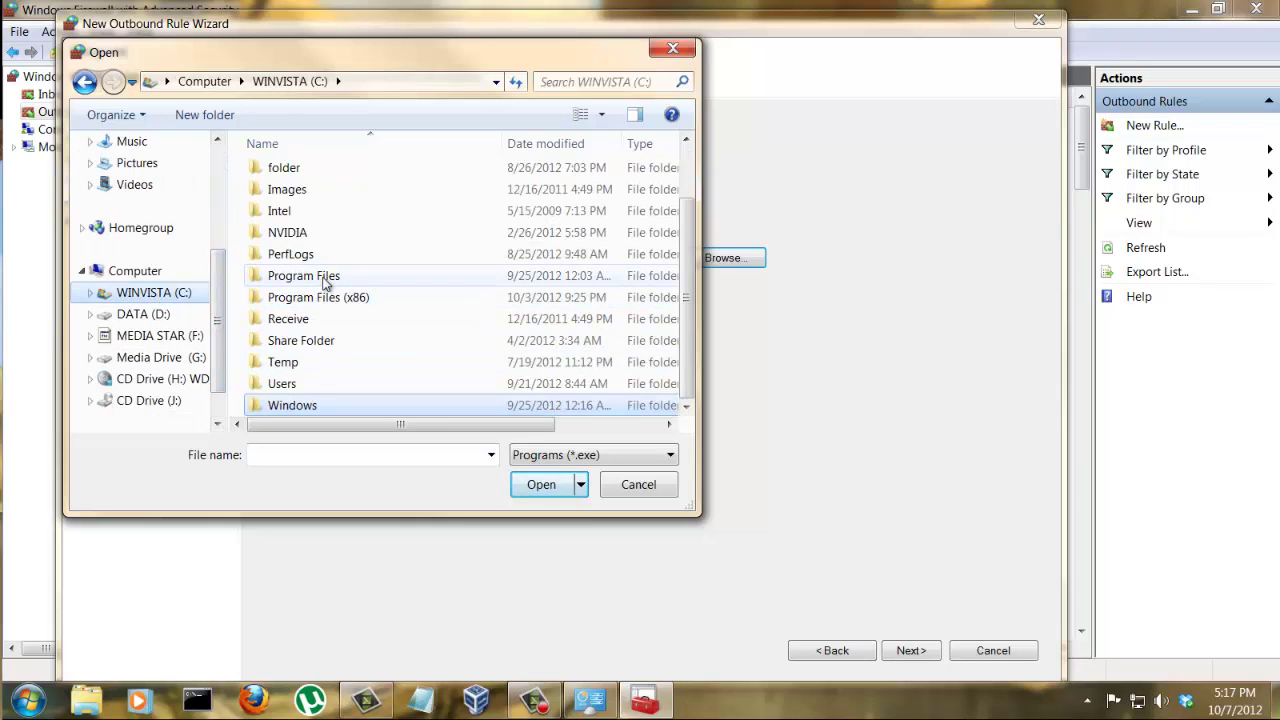
pyautogui.doubleClick(327, 297)
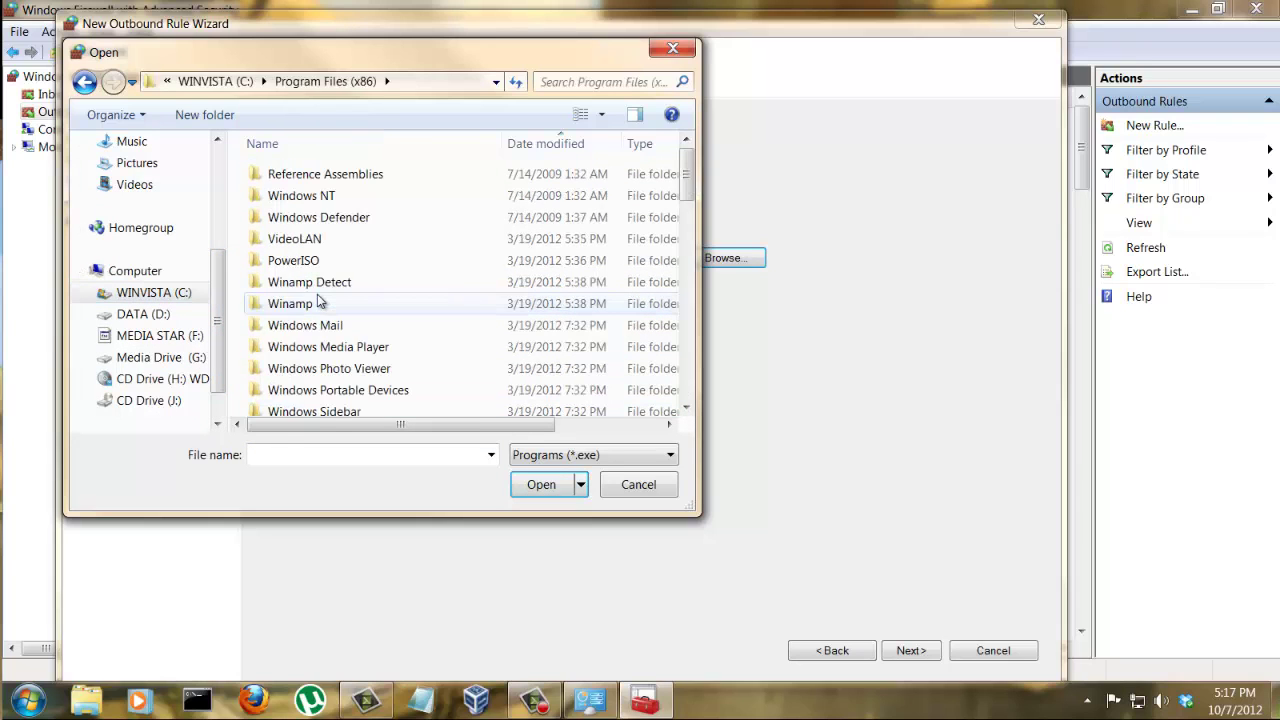
pyautogui.moveTo(685, 192); pyautogui.dragTo(648, 386)
pyautogui.doubleClick(320, 265)
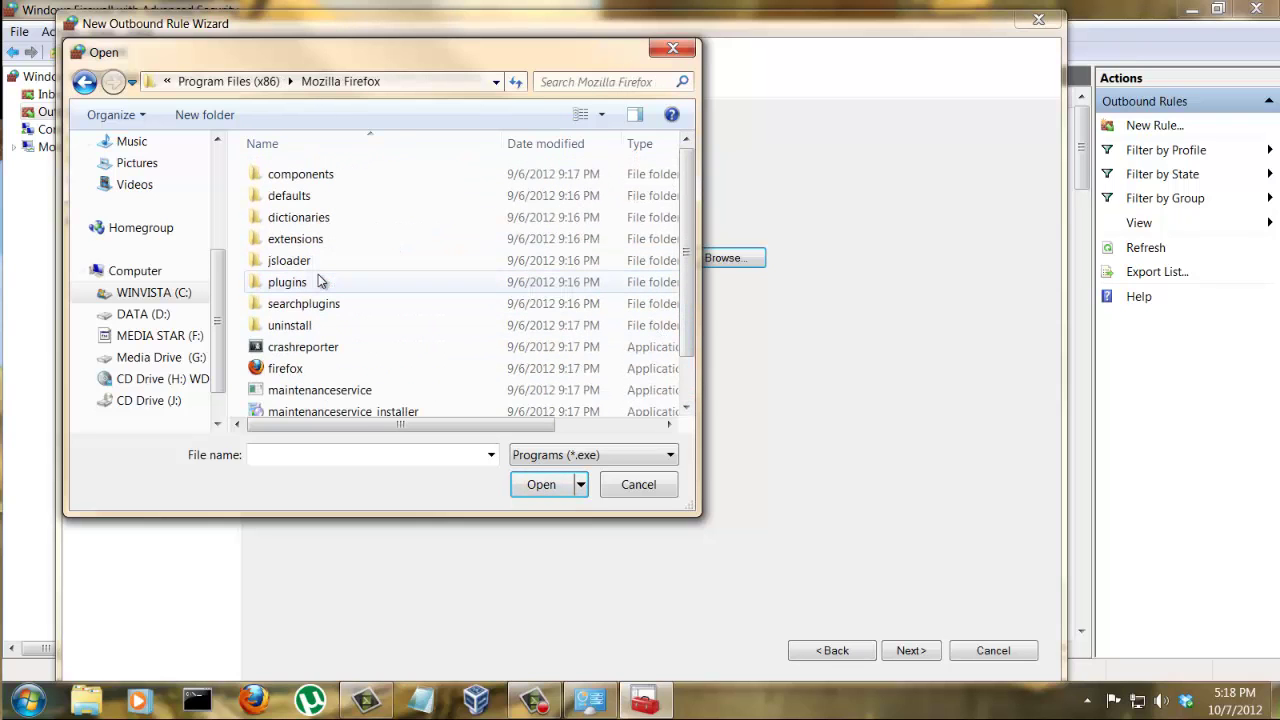
pyautogui.click(282, 368)
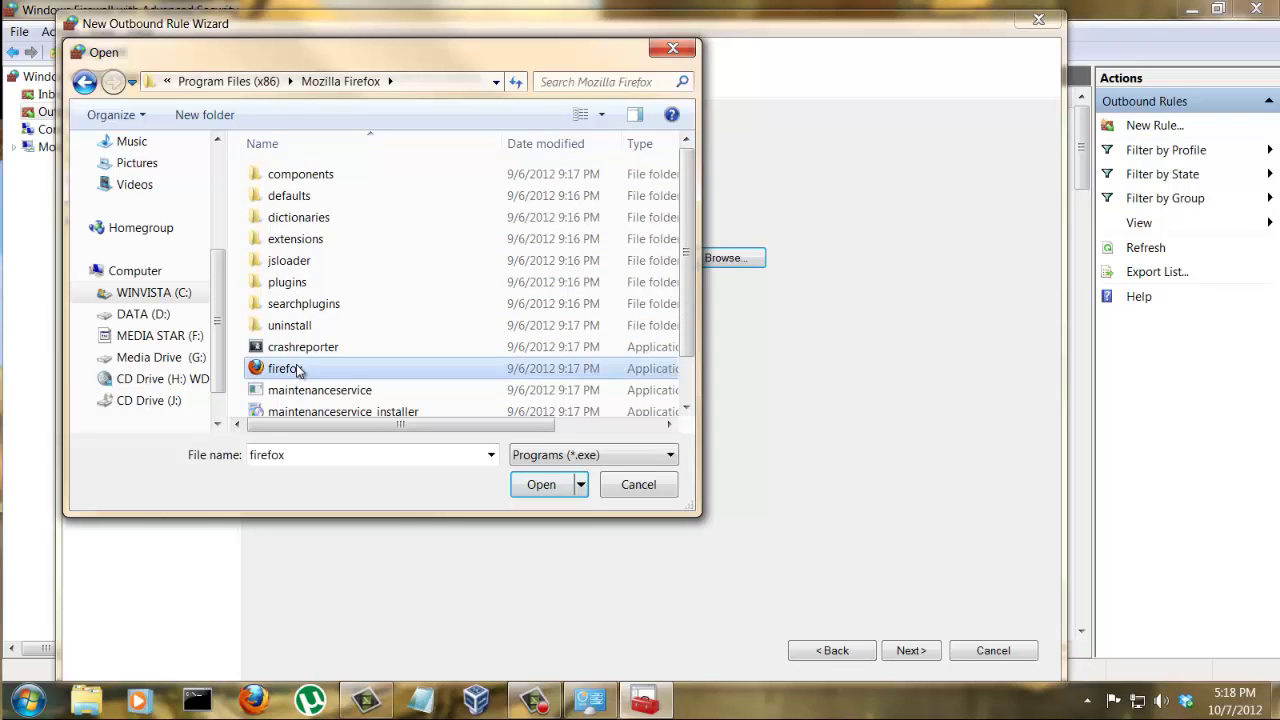
pyautogui.click(527, 489)
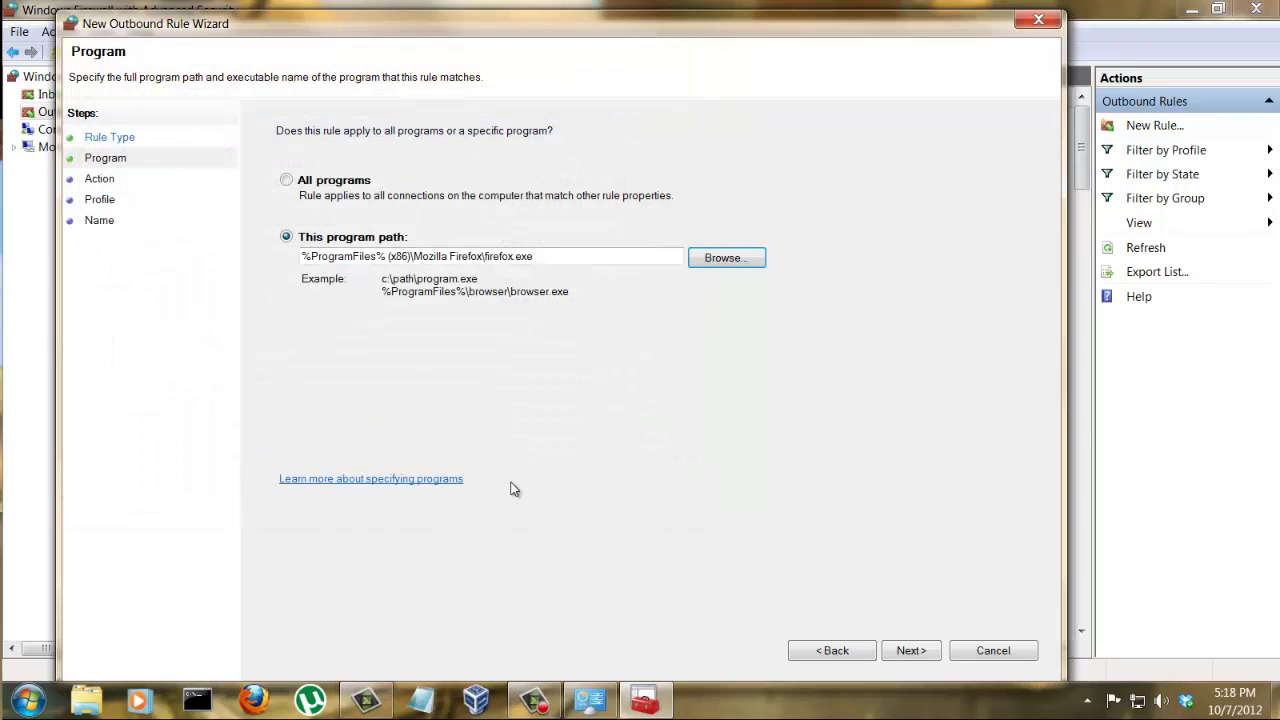
# Set the rule to block the connection on the Domain, Private and Public profiles, and create it with the name "block firefox".
pyautogui.click(895, 657)
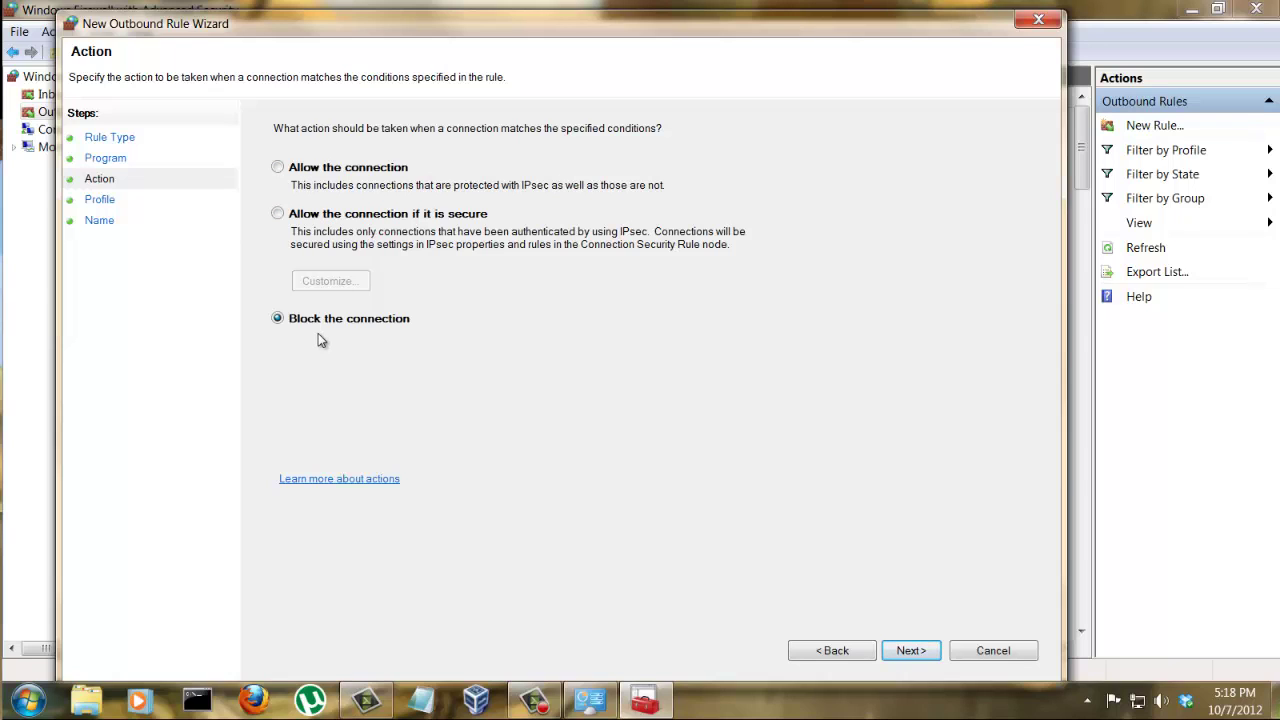
pyautogui.click(898, 655)
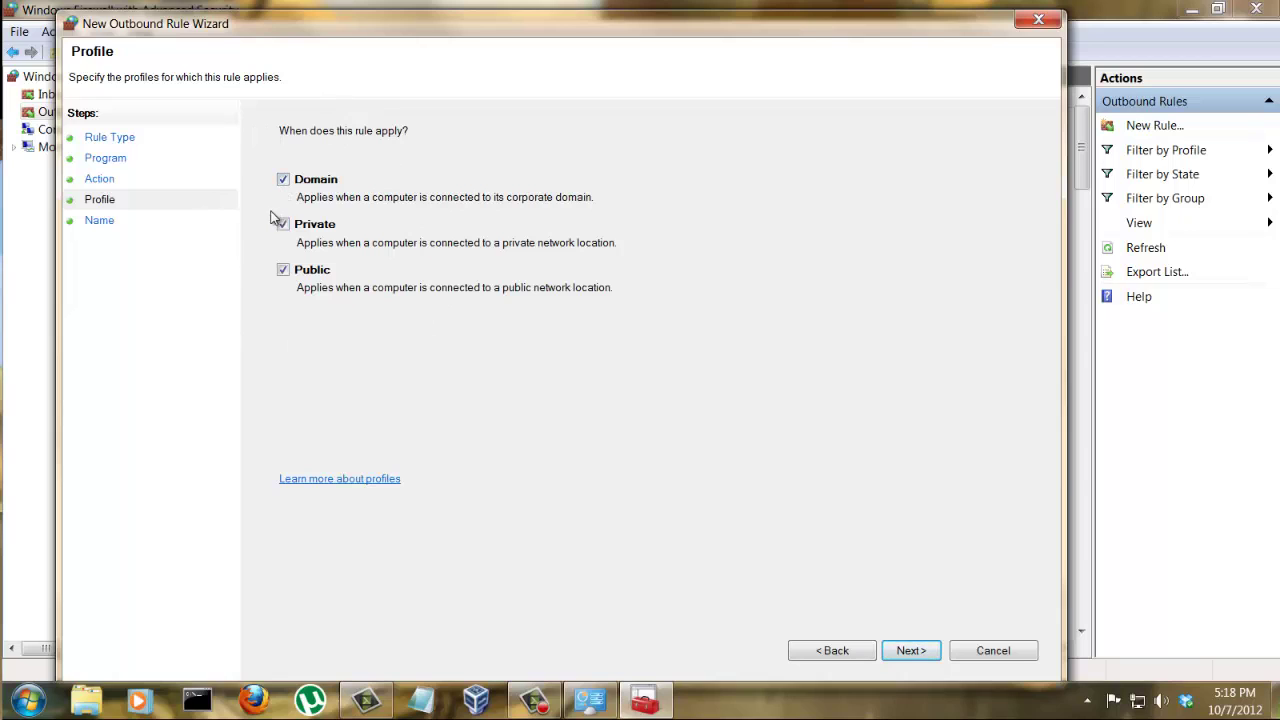
pyautogui.click(910, 650)
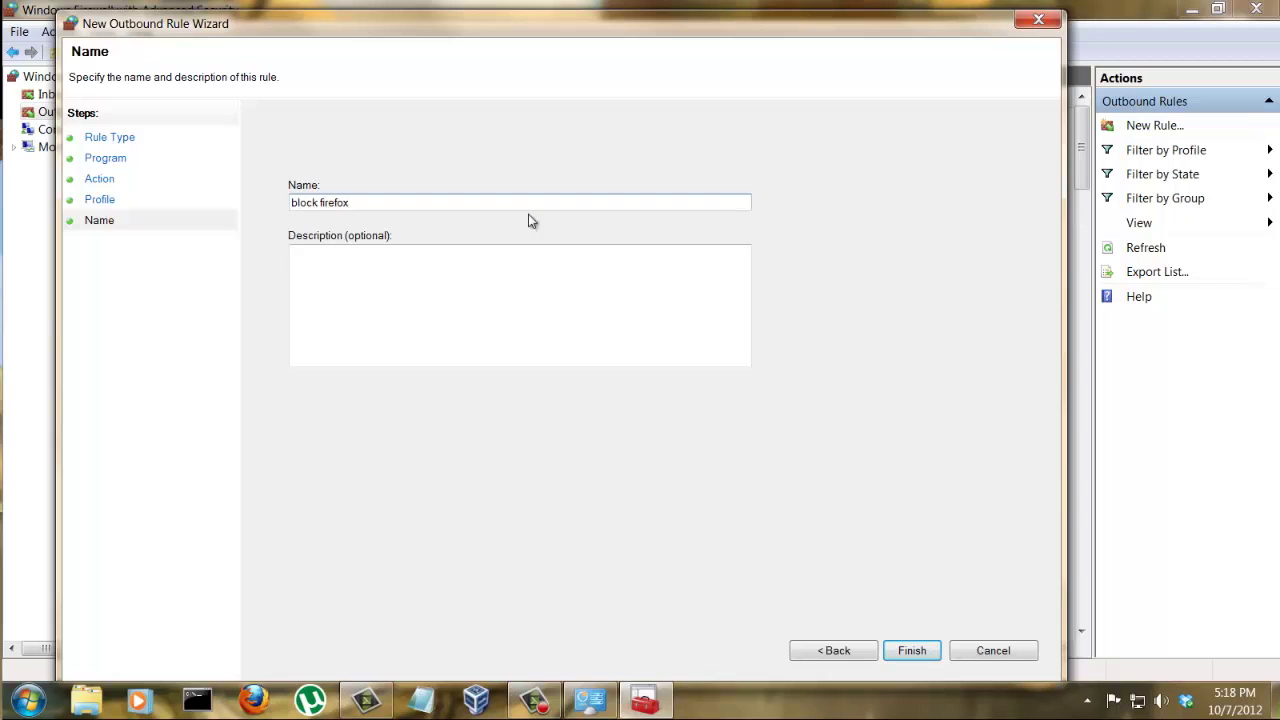
pyautogui.click(906, 652)
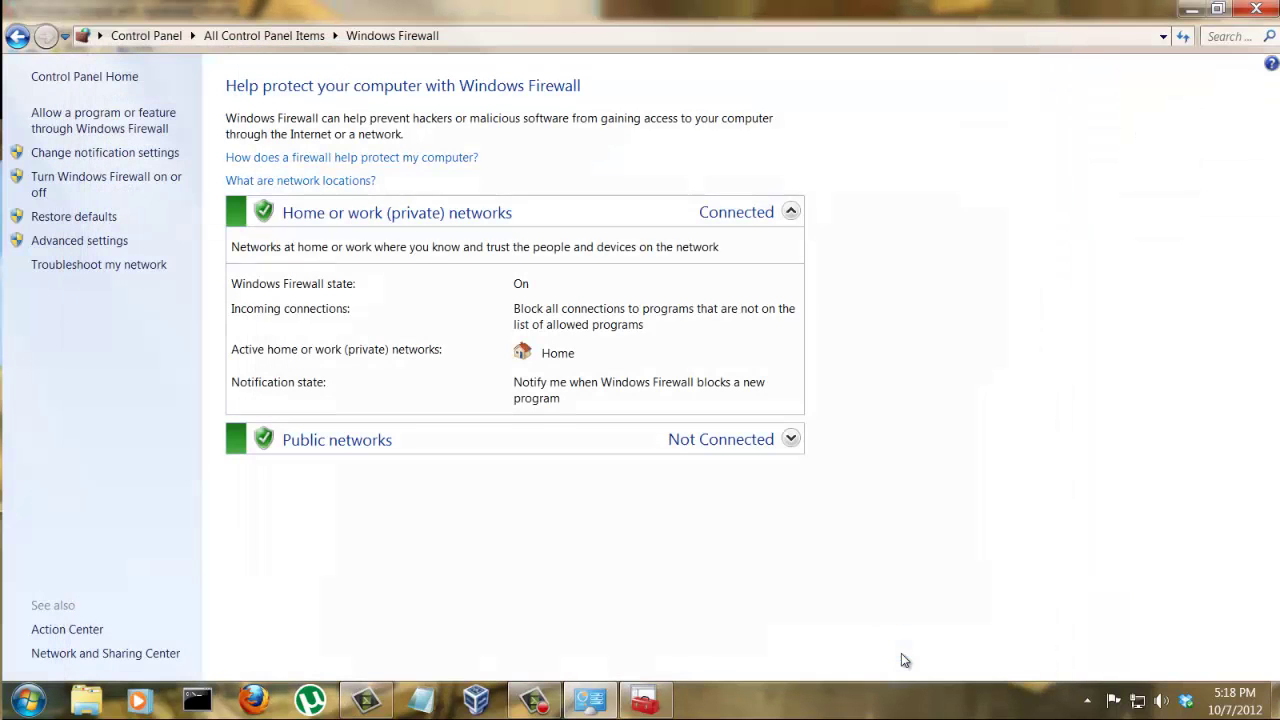
# Test the new block rule by loading google.com in Mozilla Firefox, and close the browser.
pyautogui.click(255, 700)
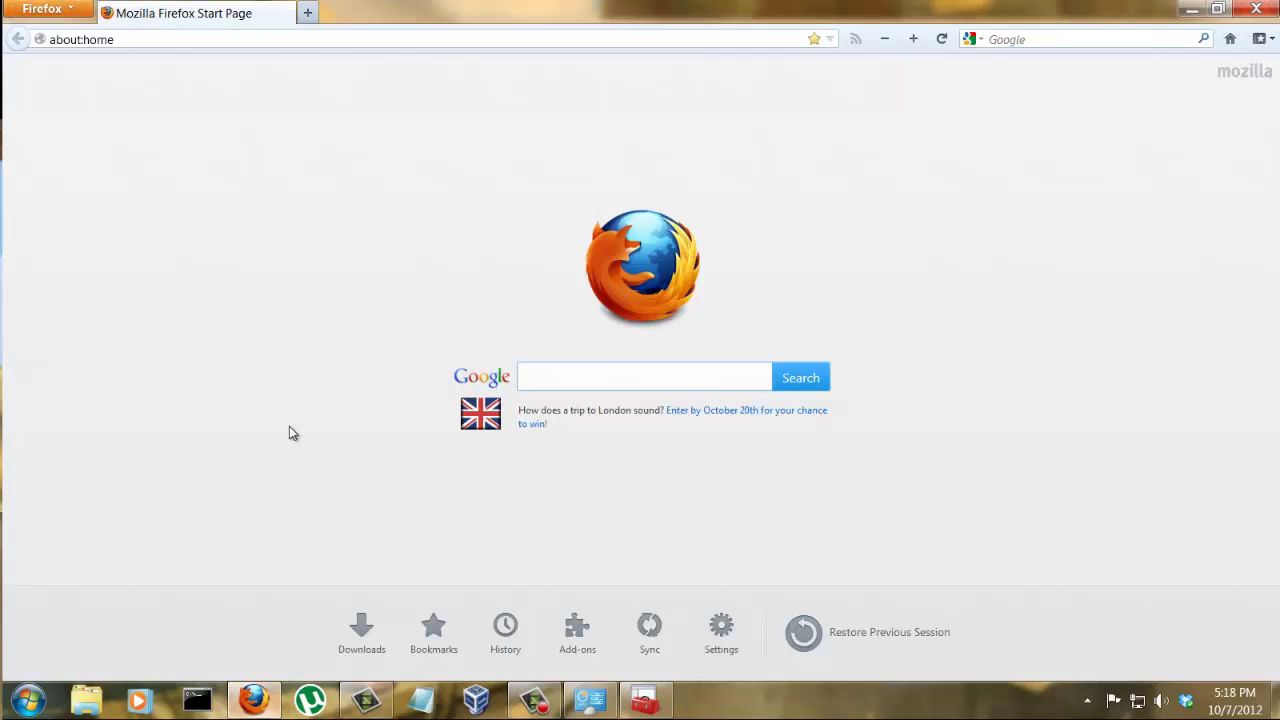
pyautogui.click(238, 40)
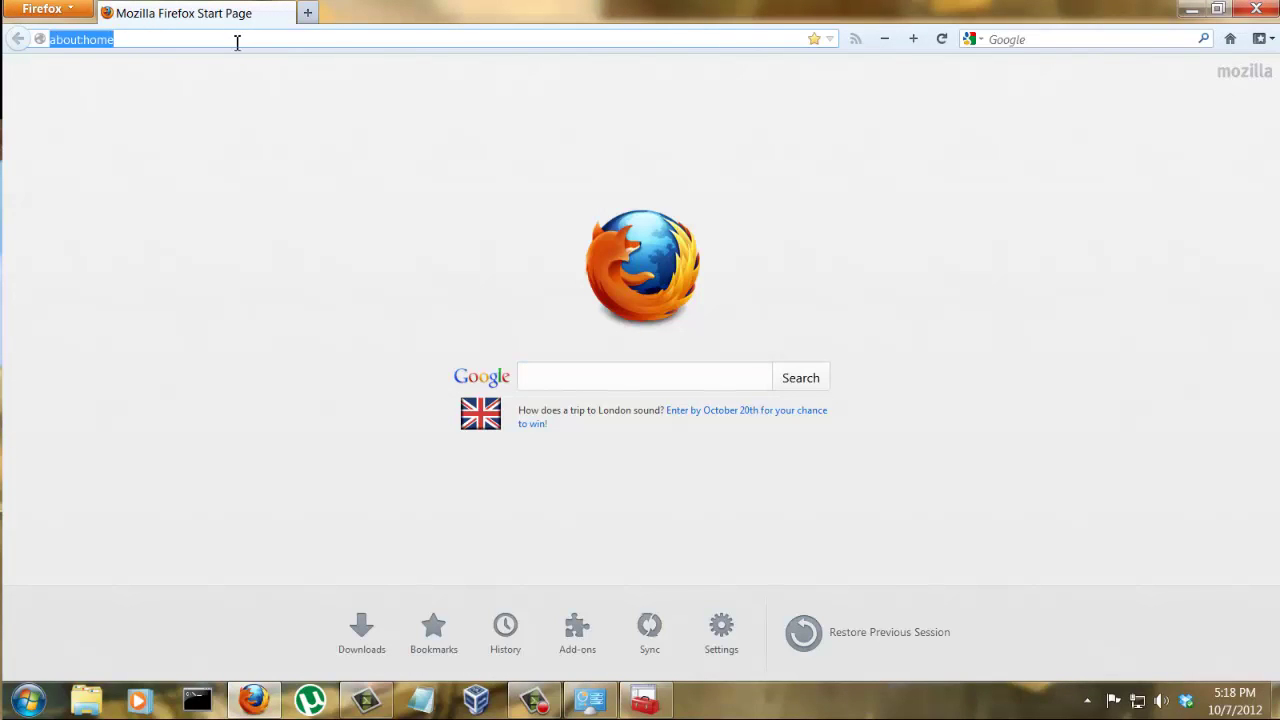
pyautogui.write('googl')
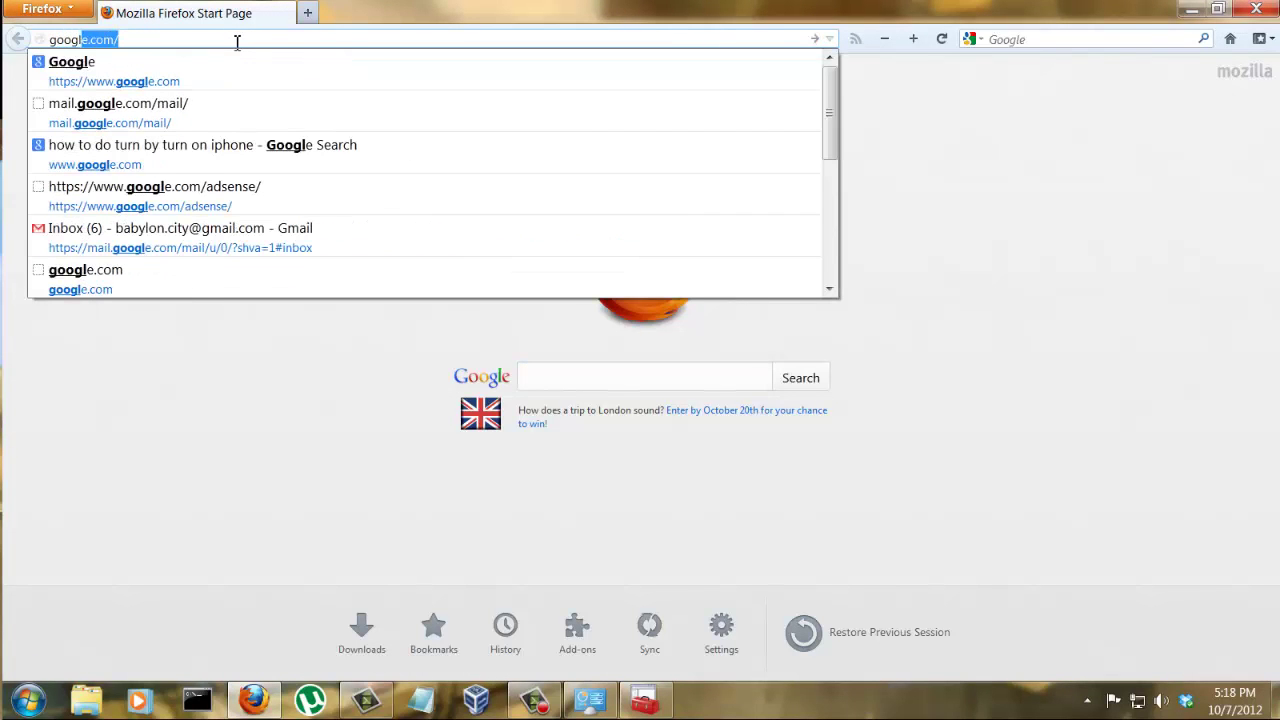
pyautogui.write('e')
pyautogui.press('Right')
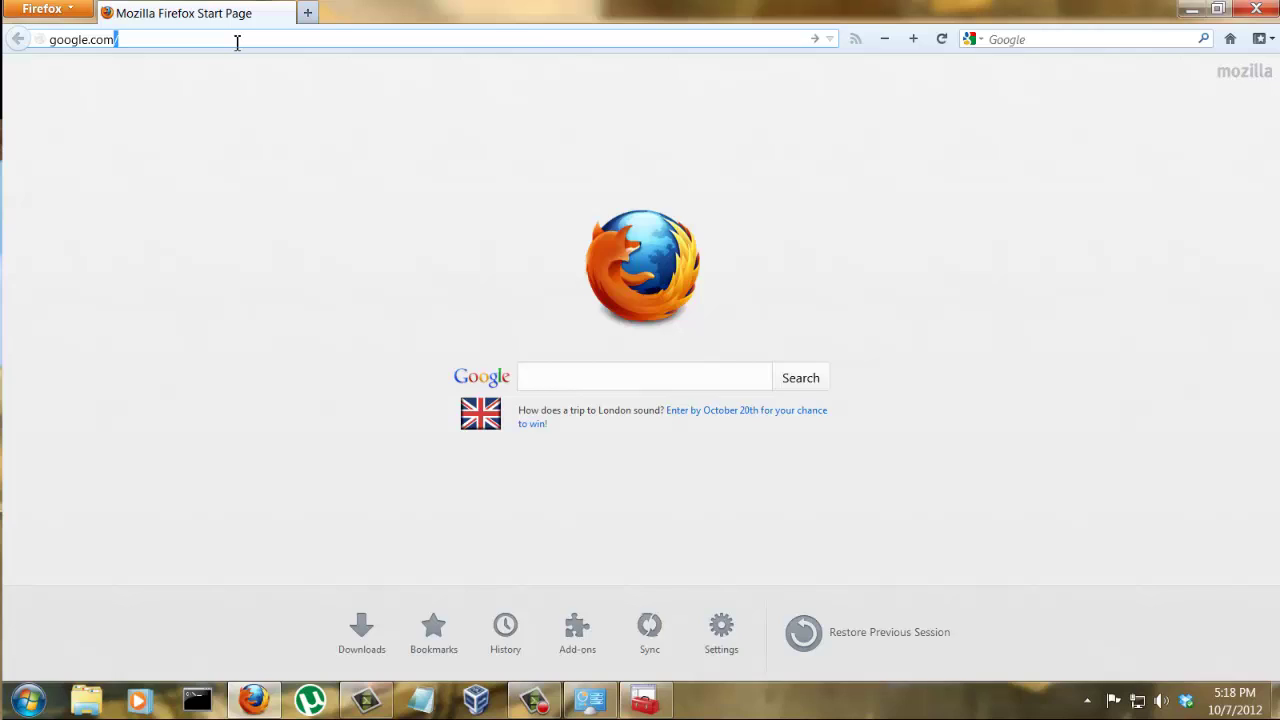
pyautogui.press('Return')
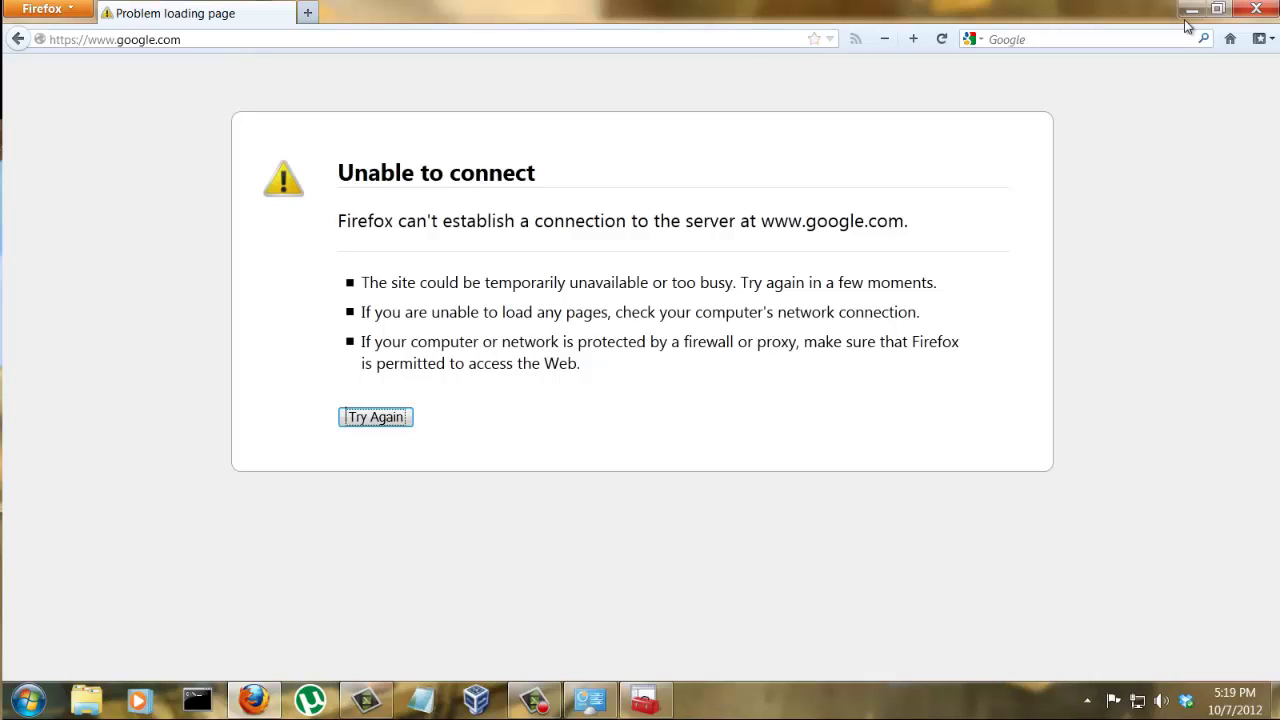
pyautogui.click(1266, 8)
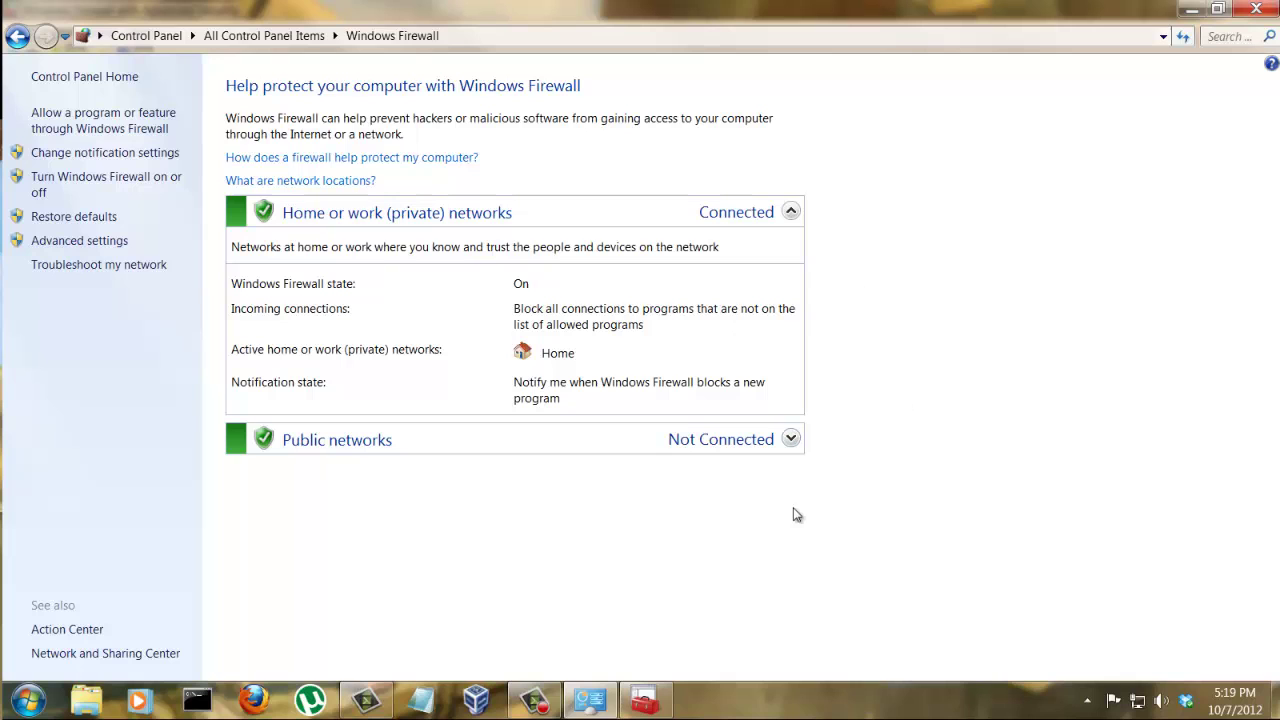
# Open the firewall's advanced settings and find the "block firefox" outbound rule to review the actions available for it, including disabling or deleting.
pyautogui.click(79, 243)
pyautogui.doubleClick(307, 28)
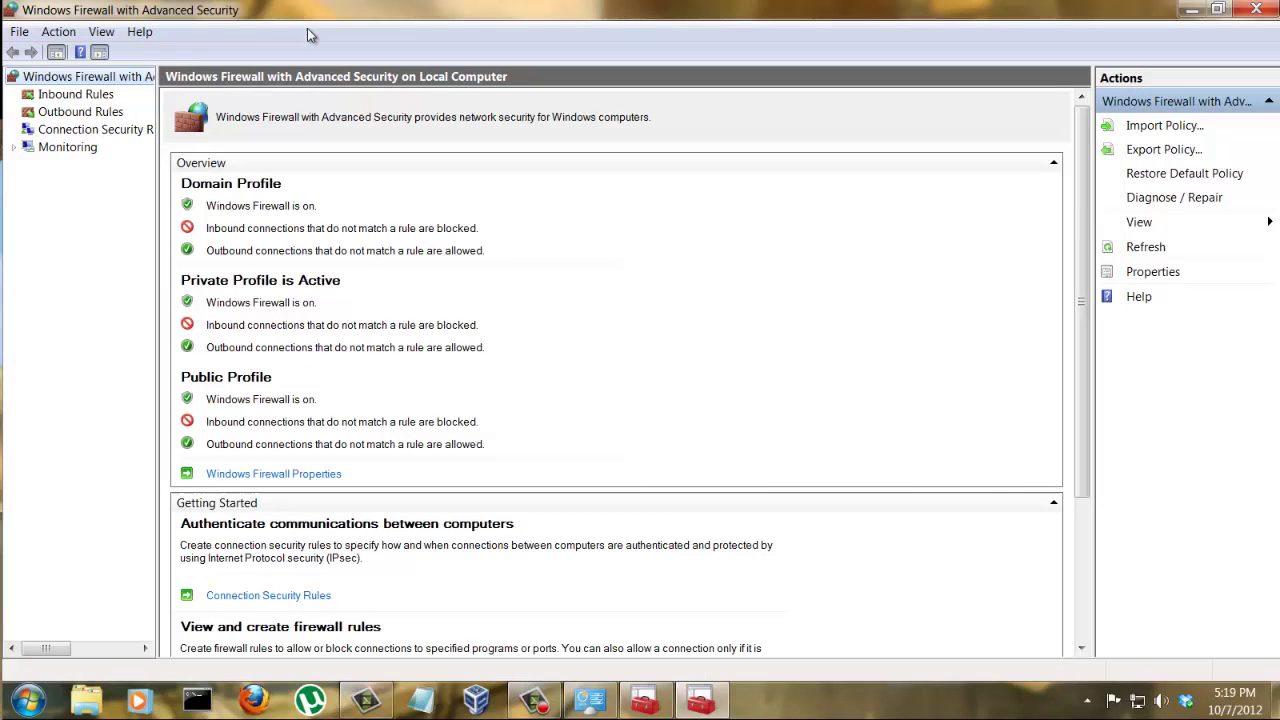
pyautogui.click(60, 112)
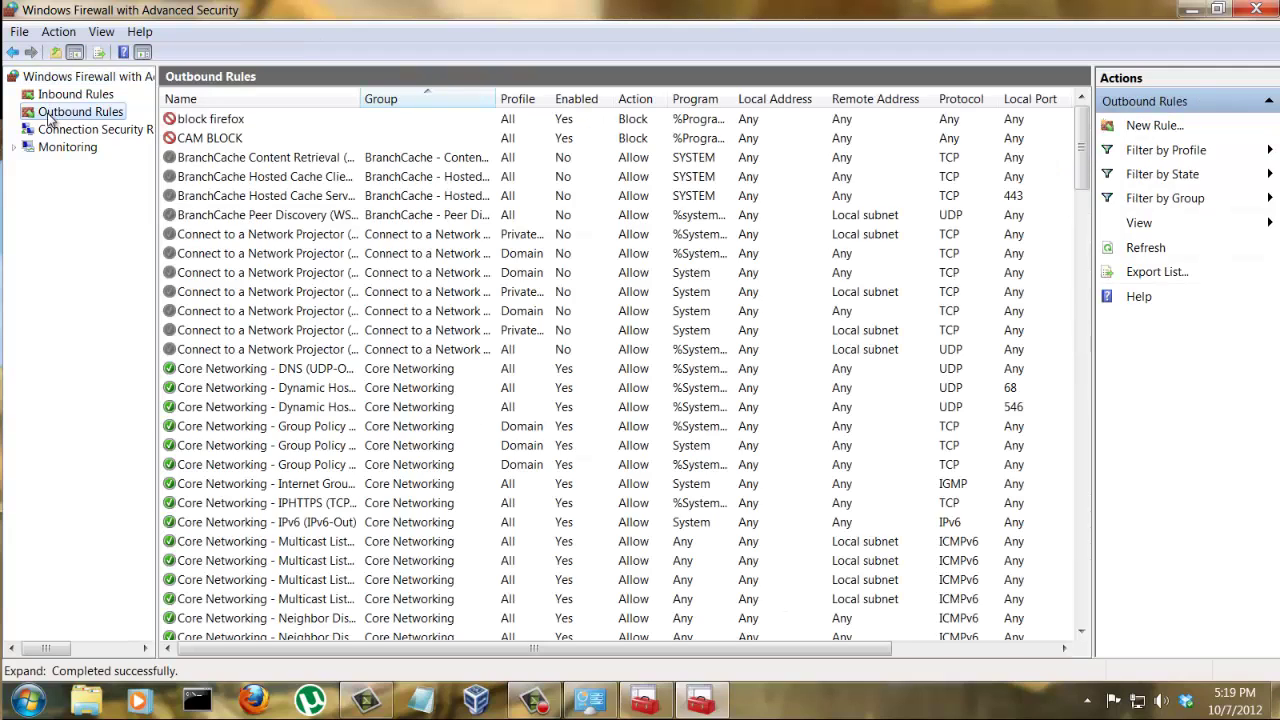
pyautogui.click(205, 121)
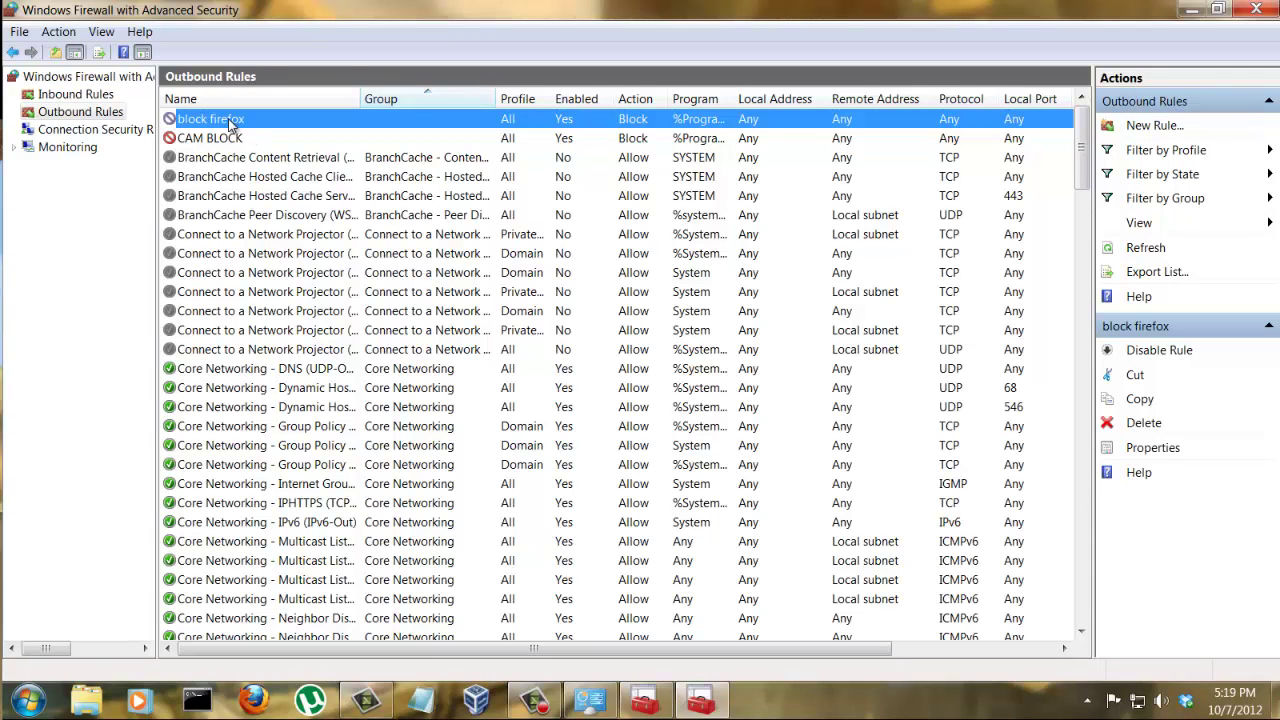
pyautogui.rightClick(264, 123)
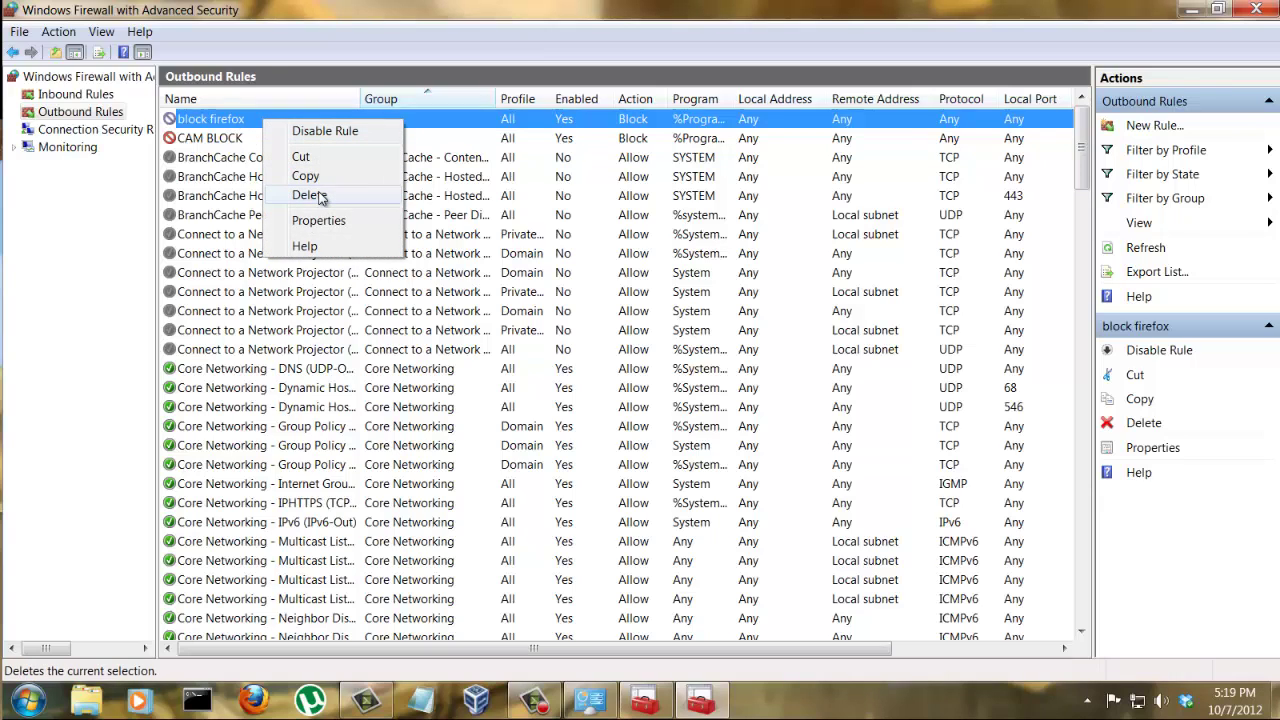
pyautogui.click(236, 118)
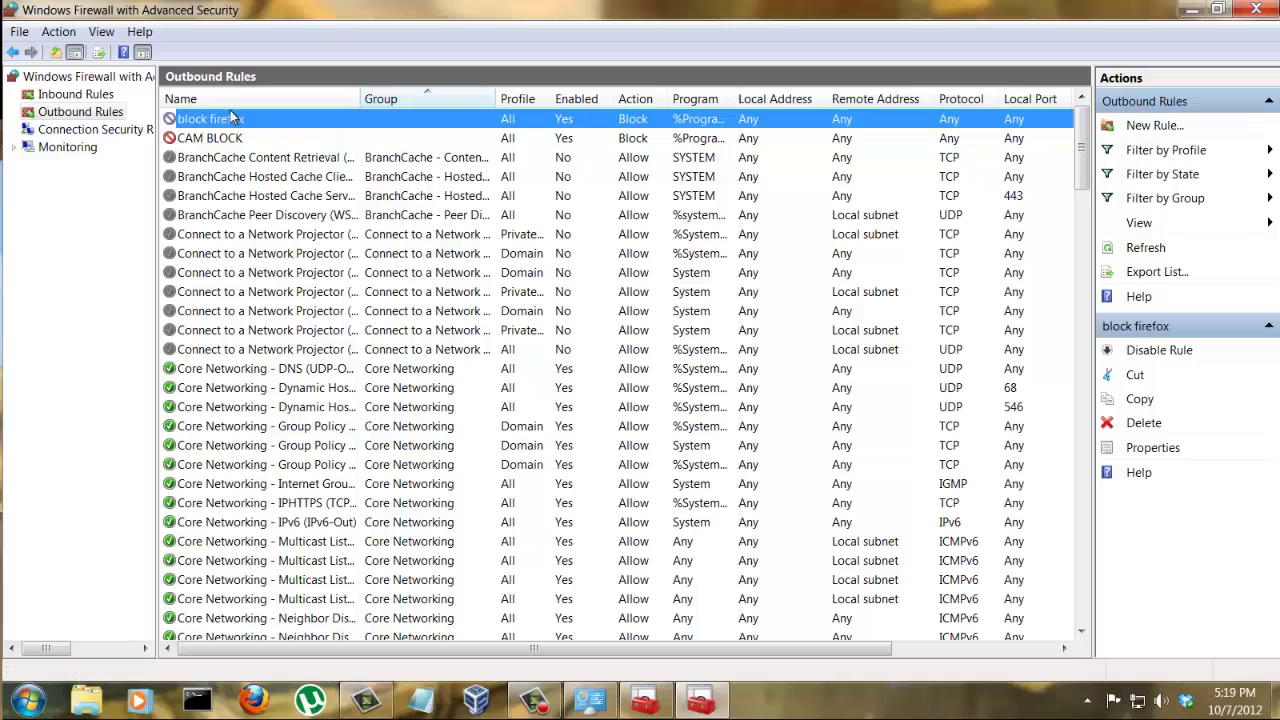
# Minimize both advanced firewall windows and the Windows Firewall window to show the desktop.
pyautogui.click(1190, 10)
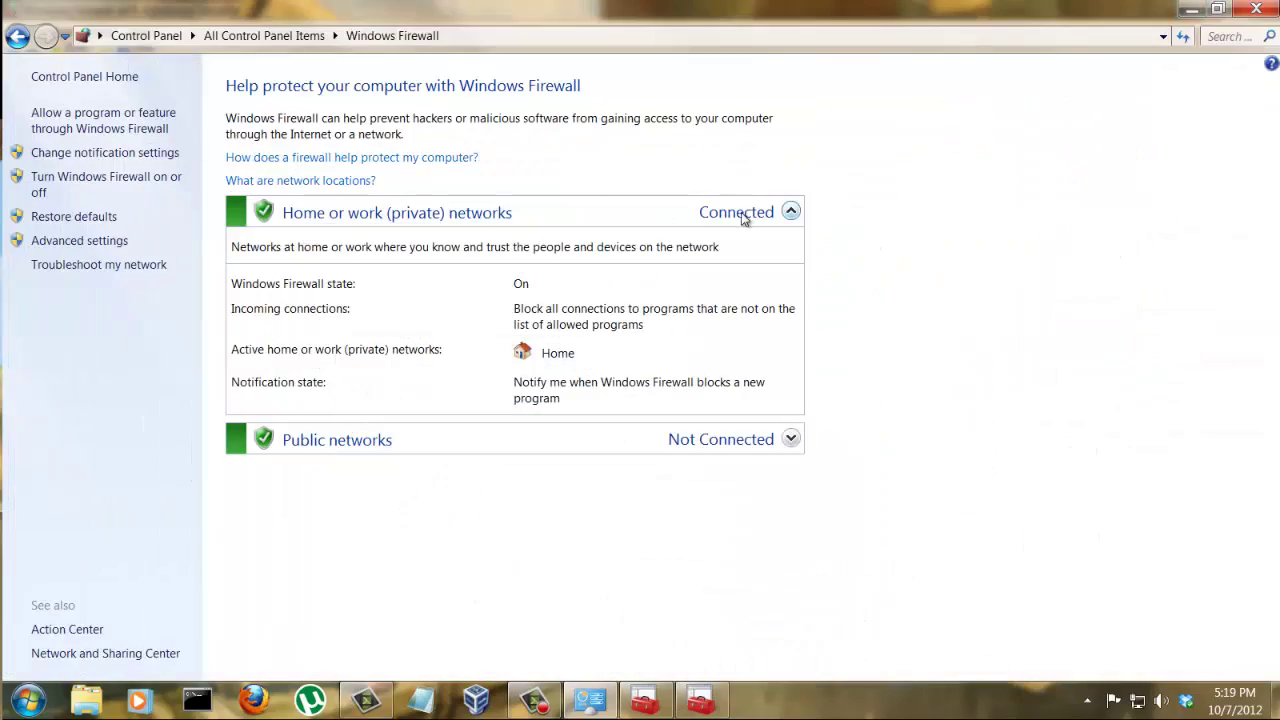
pyautogui.click(1190, 10)
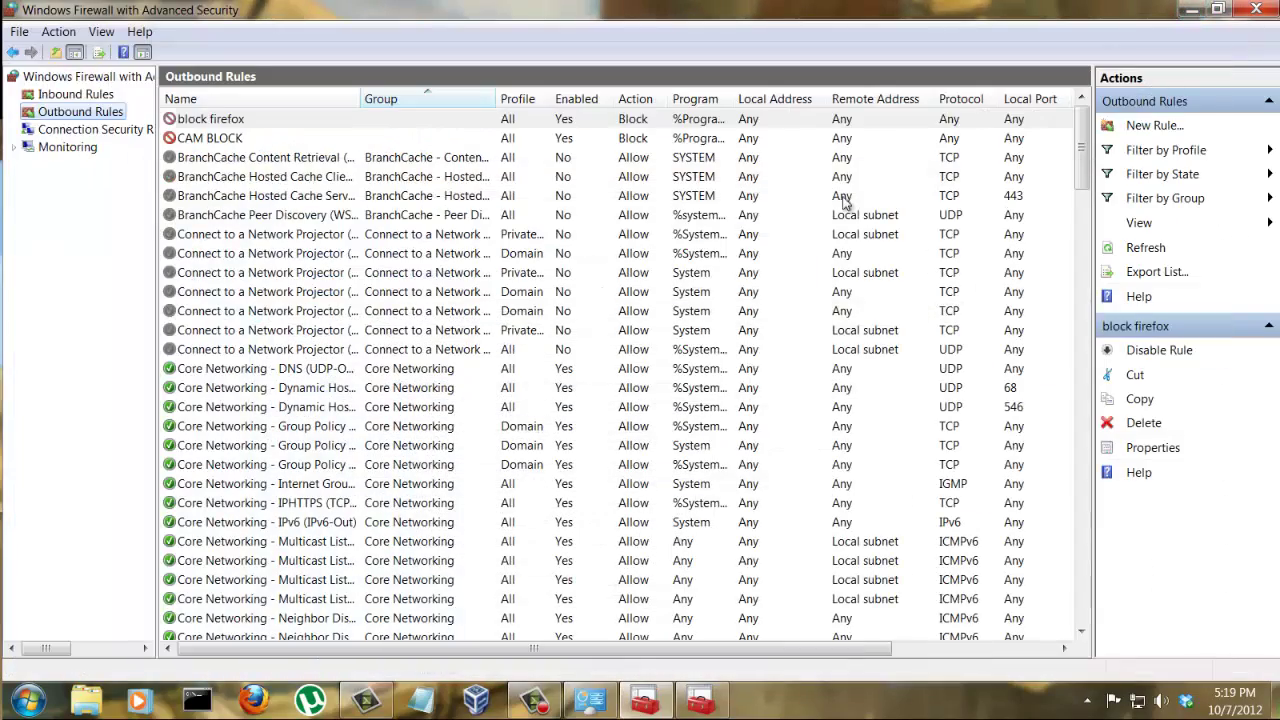
pyautogui.click(1192, 10)
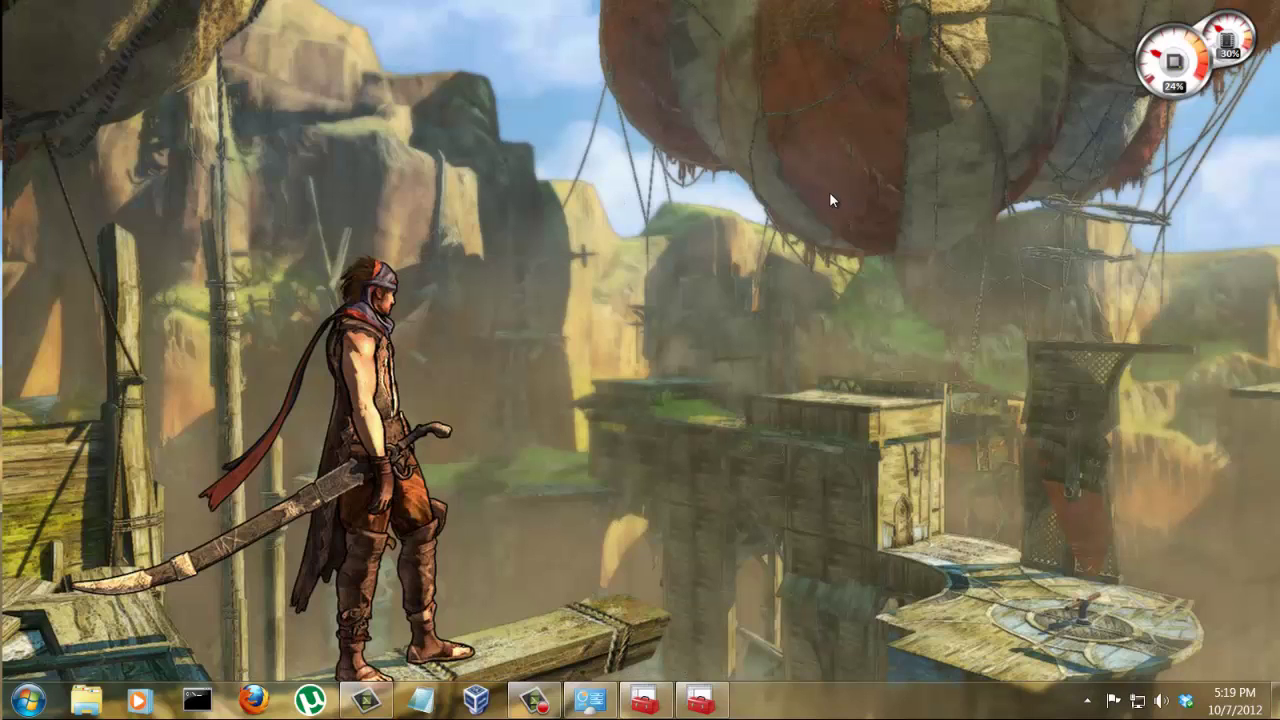